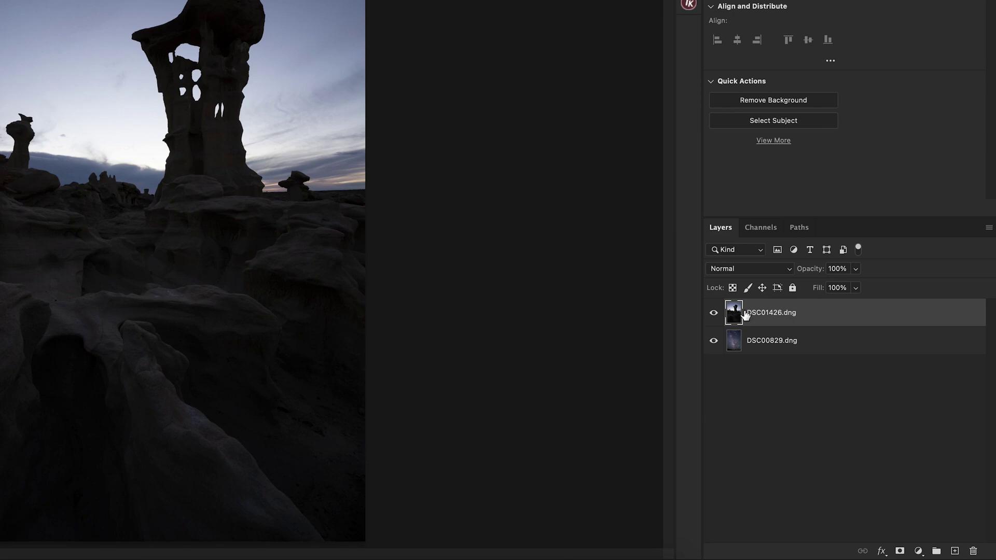
- Rename the rock photo layer to Foreground
click(823, 359)
double_click(755, 313)
text(Foreground)
key(Return)
- Rename the Milky Way layer to Background and make Foreground visible and selected again
click(714, 312)
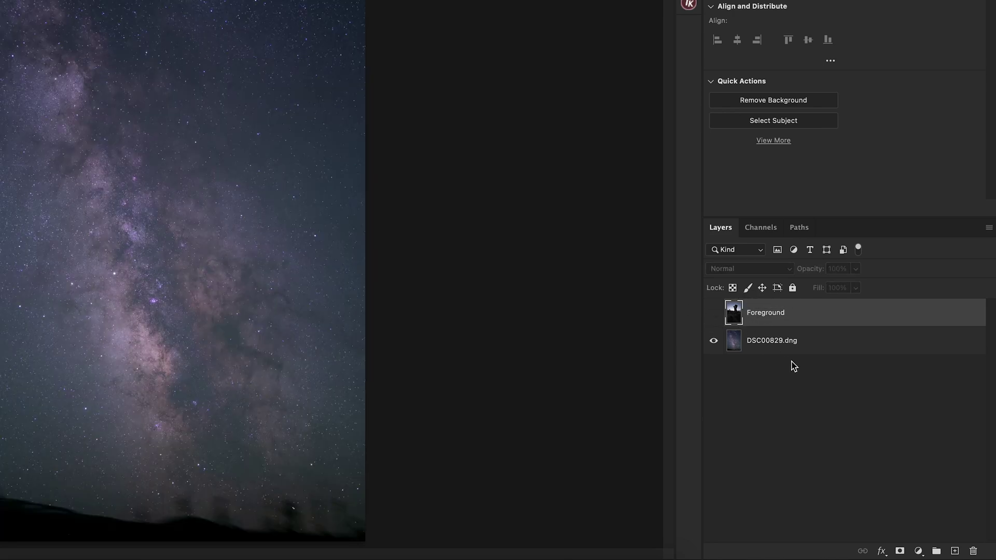
double_click(780, 343)
text(Background)
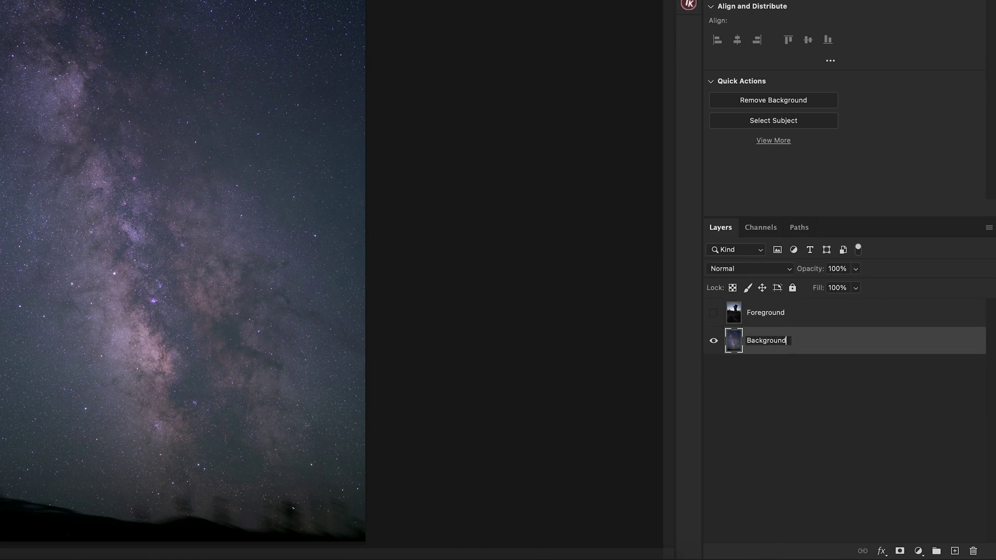
key(Return)
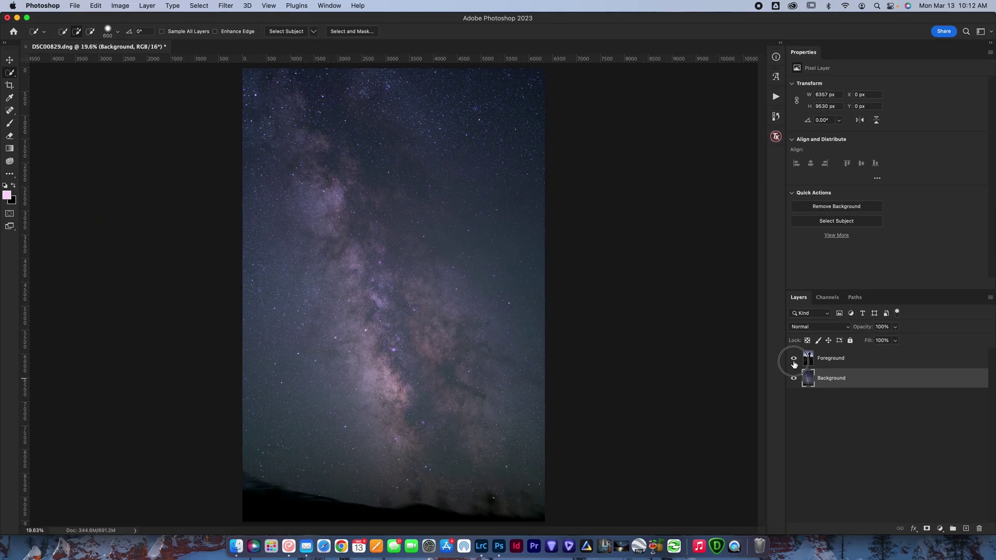
click(714, 313)
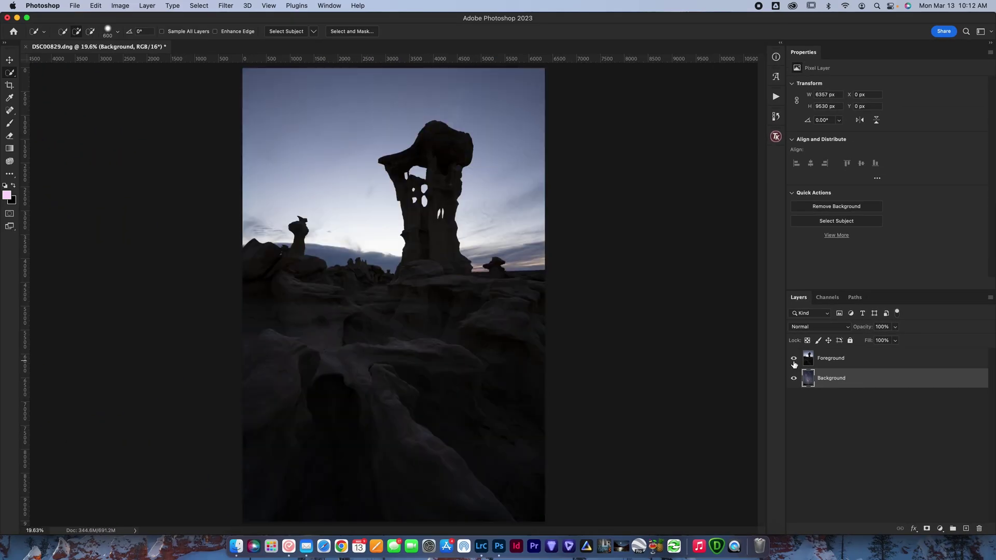
click(828, 365)
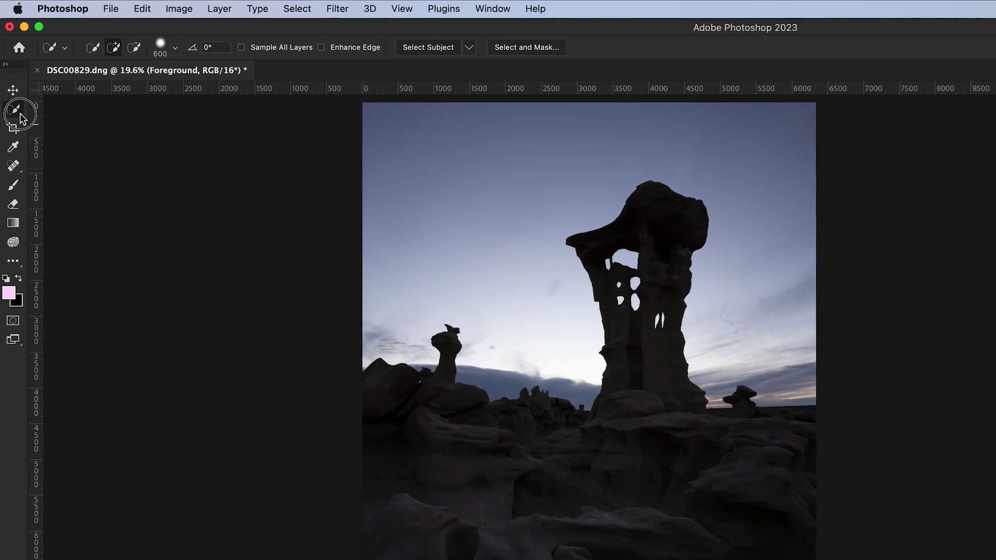
right_click(11, 75)
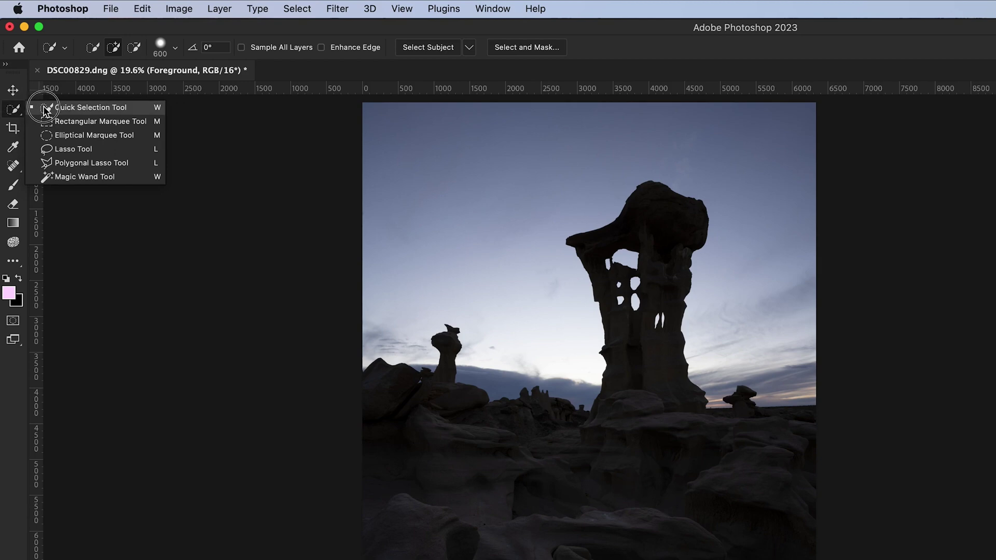
- Paint a Quick Selection in Add mode across the upper sky and both sides of the spire
click(9, 107)
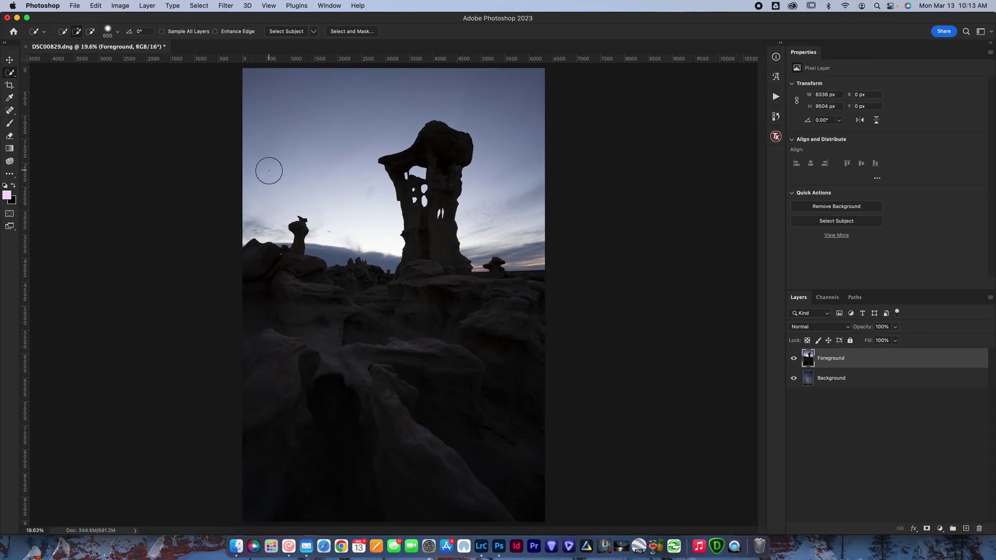
click(78, 32)
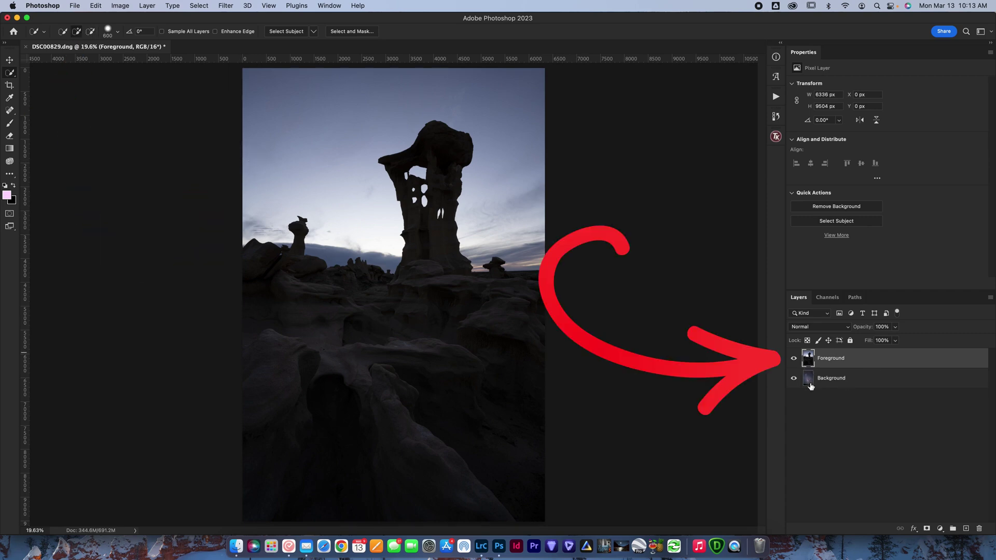
mouse_move(273, 202)
mouse_down()
mouse_move(262, 192)
mouse_move(321, 187)
mouse_move(362, 222)
mouse_up()
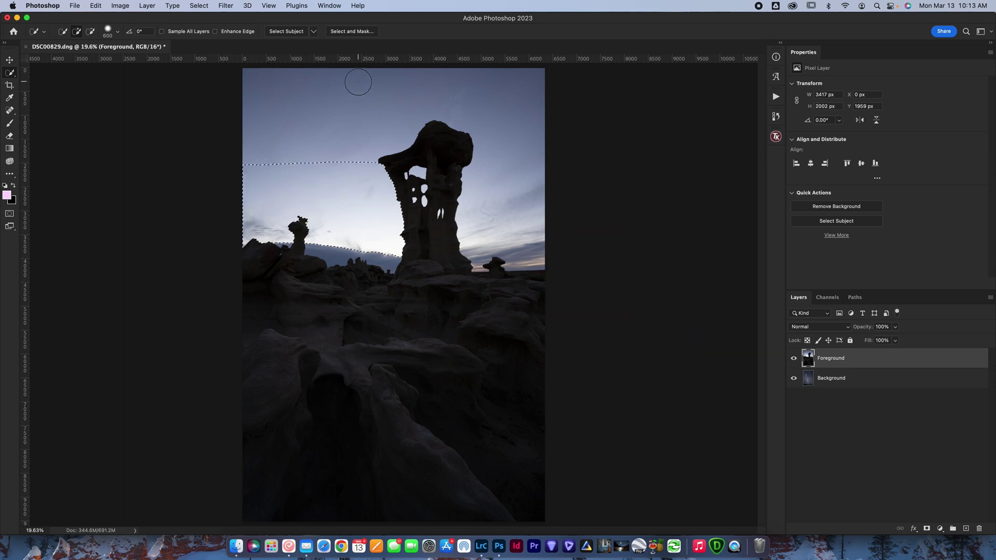
drag(353, 100, 310, 99)
mouse_move(476, 98)
mouse_down()
mouse_move(526, 126)
mouse_move(489, 246)
mouse_up()
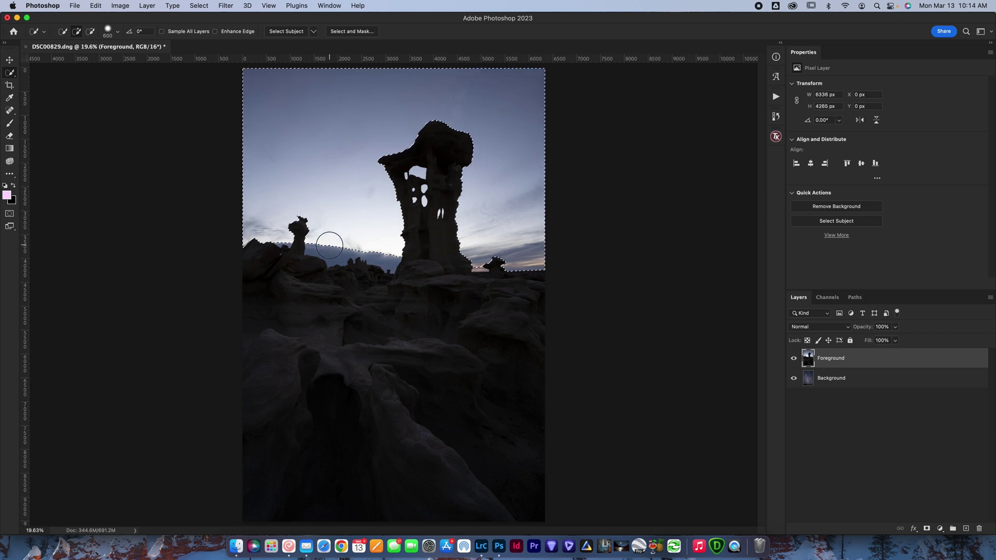
mouse_move(327, 229)
mouse_down()
mouse_move(355, 215)
mouse_move(334, 238)
mouse_up()
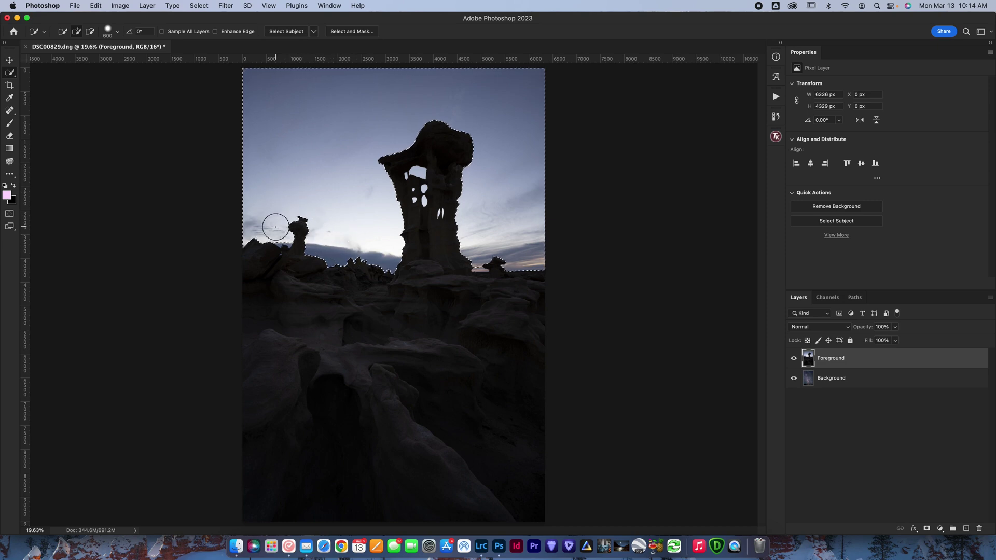
- At 50% zoom with a 125 brush, add the sky between the tall and mushroom rocks
key(bracketleft)
key(bracketleft)
key(bracketleft)
key(bracketleft)
key(bracketleft)
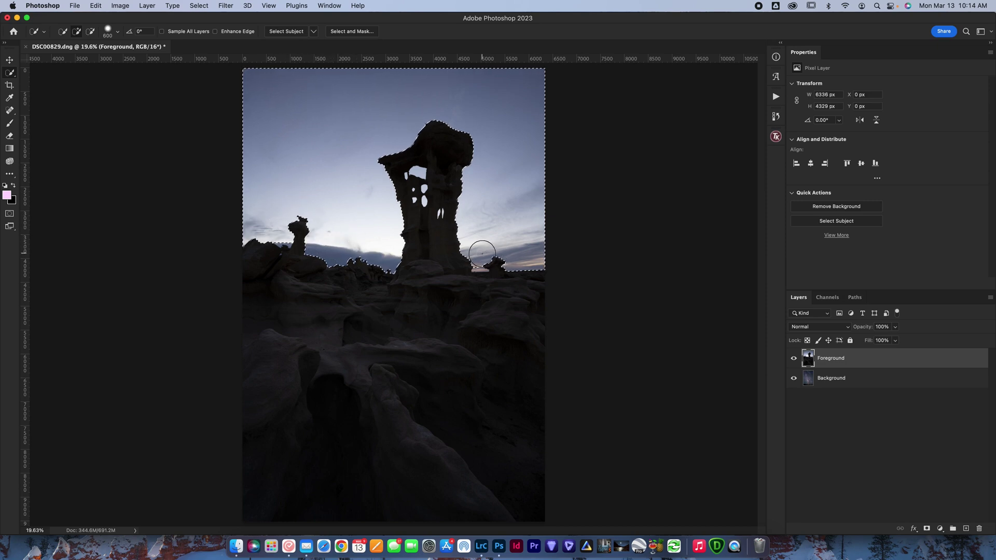
key(bracketleft)
key(bracketleft)
key(bracketleft)
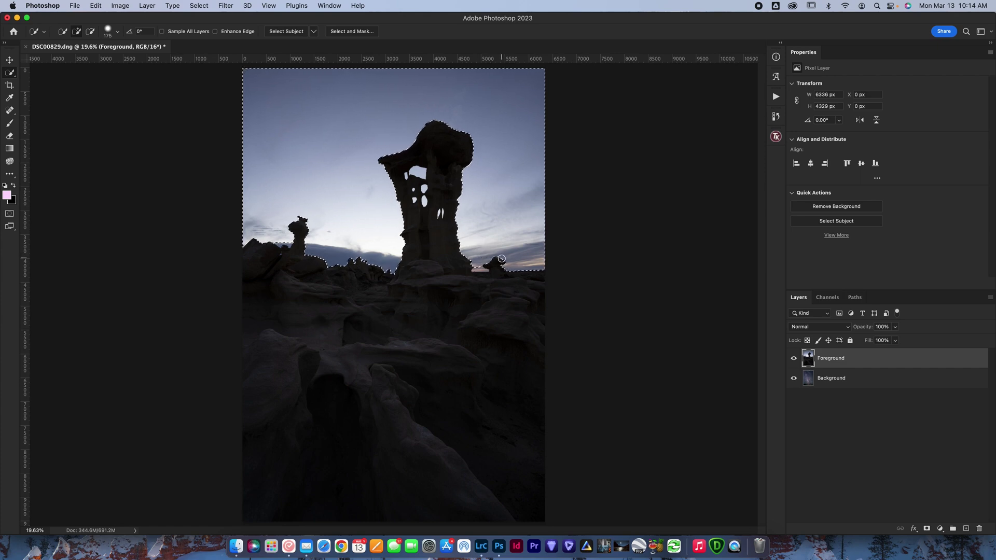
key(bracketleft)
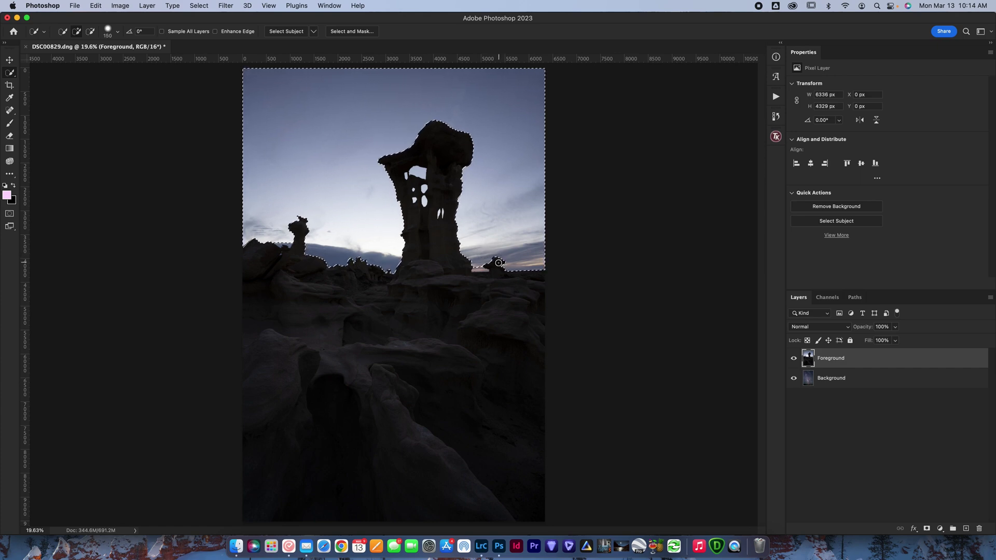
key(super+equal)
key(super+equal)
key(super+equal)
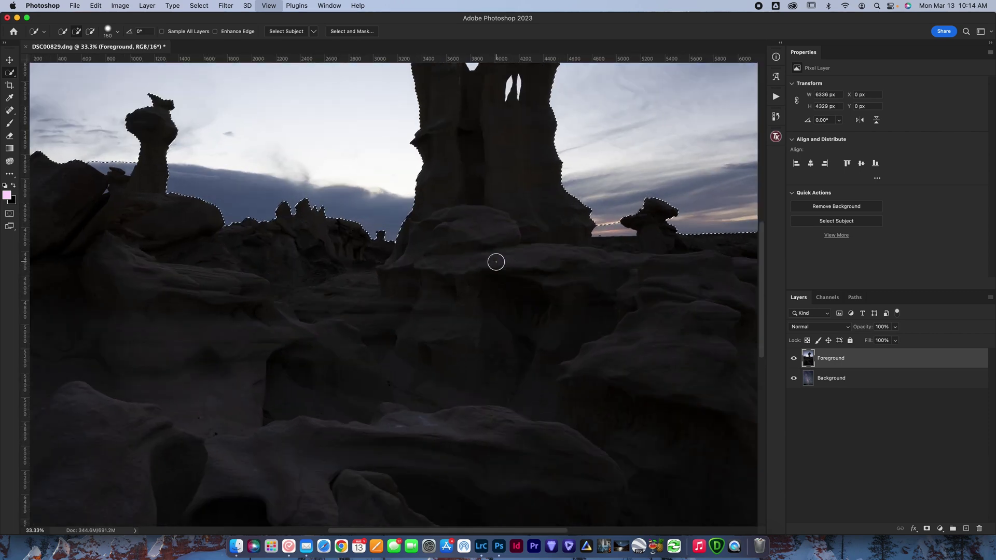
key(bracketleft)
click(606, 228)
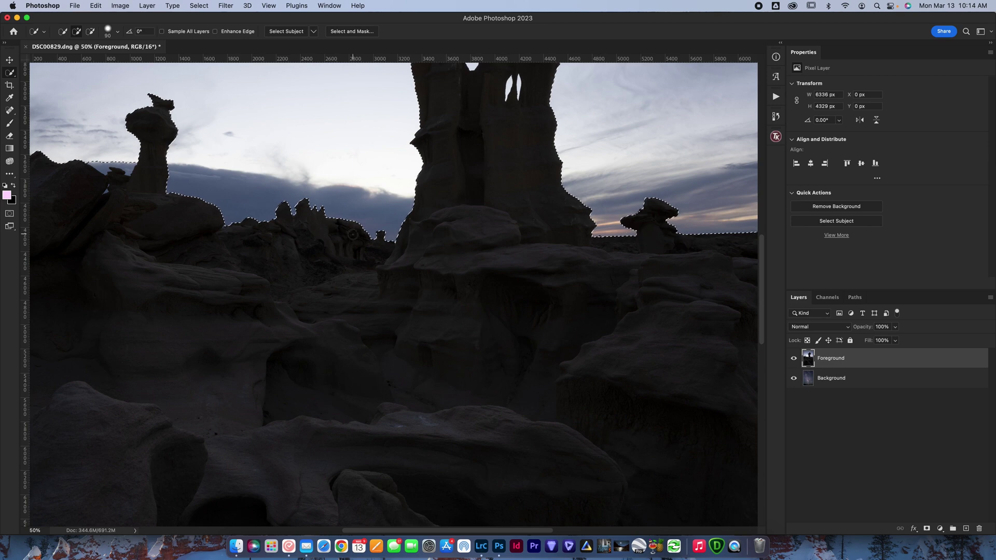
- With an 8-pixel brush, add the small sky gaps beside the small left hoodoo's base
drag(130, 207, 528, 410)
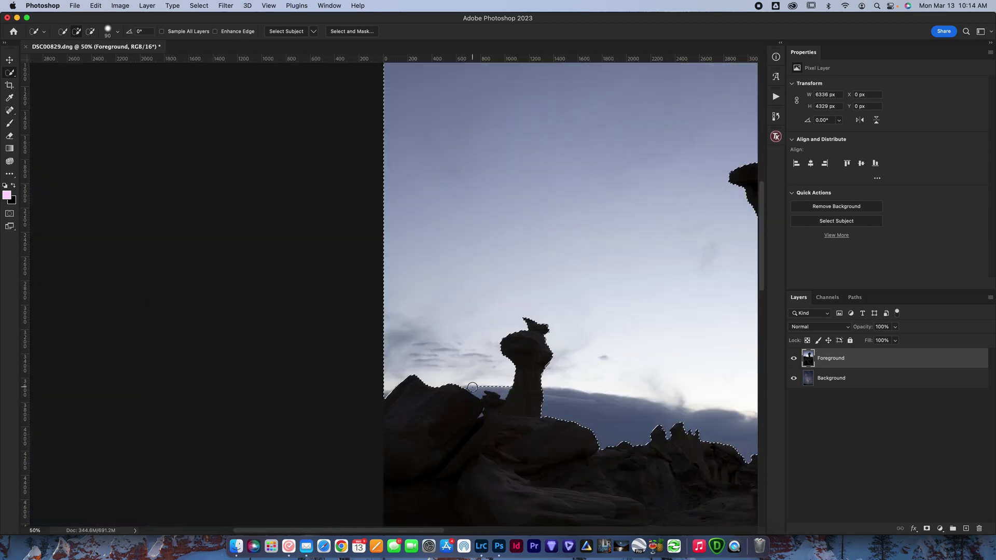
drag(471, 385, 526, 429)
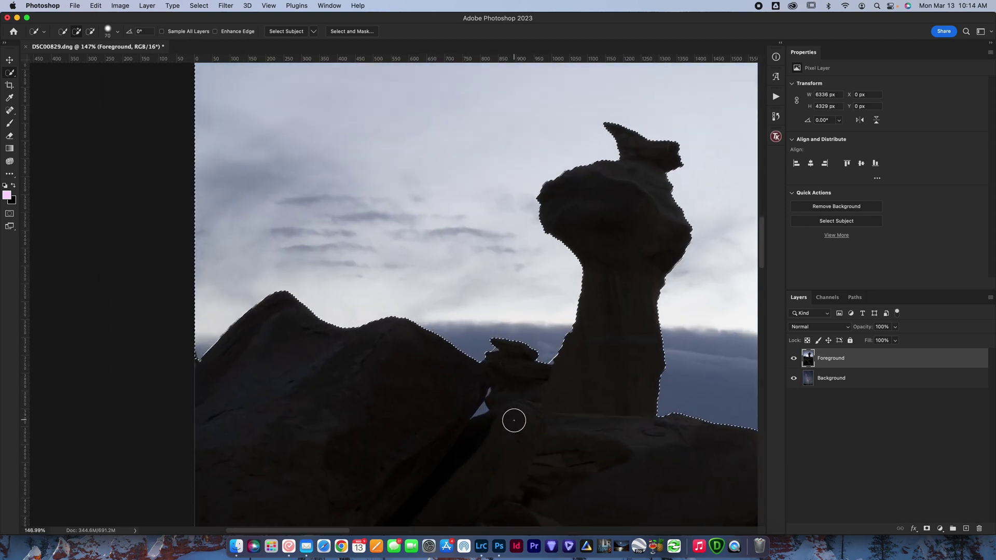
key(bracketleft)
key(bracketleft)
key(bracketleft)
key(bracketleft)
key(bracketleft)
key(bracketleft)
key(bracketleft)
key(bracketleft)
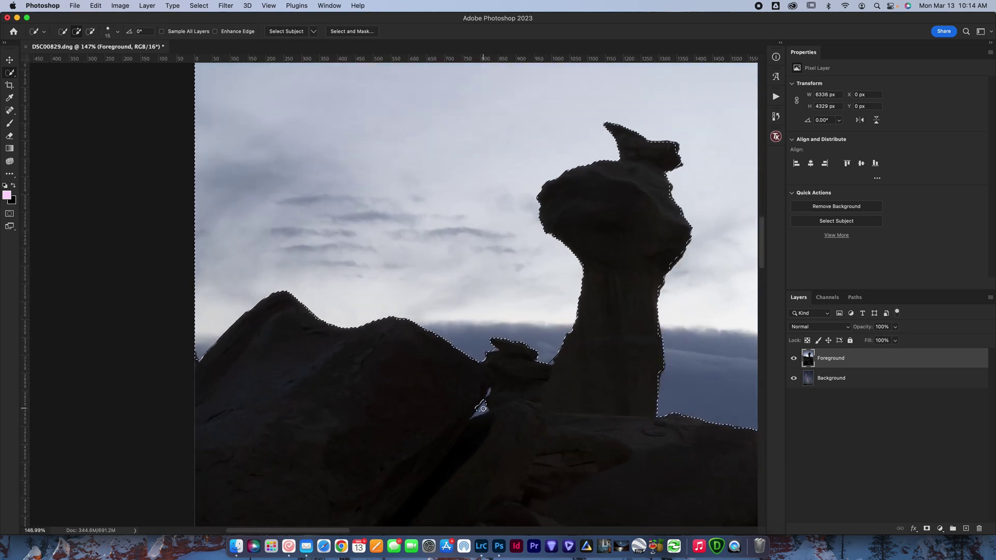
key(bracketleft)
key(bracketleft)
key(bracketleft)
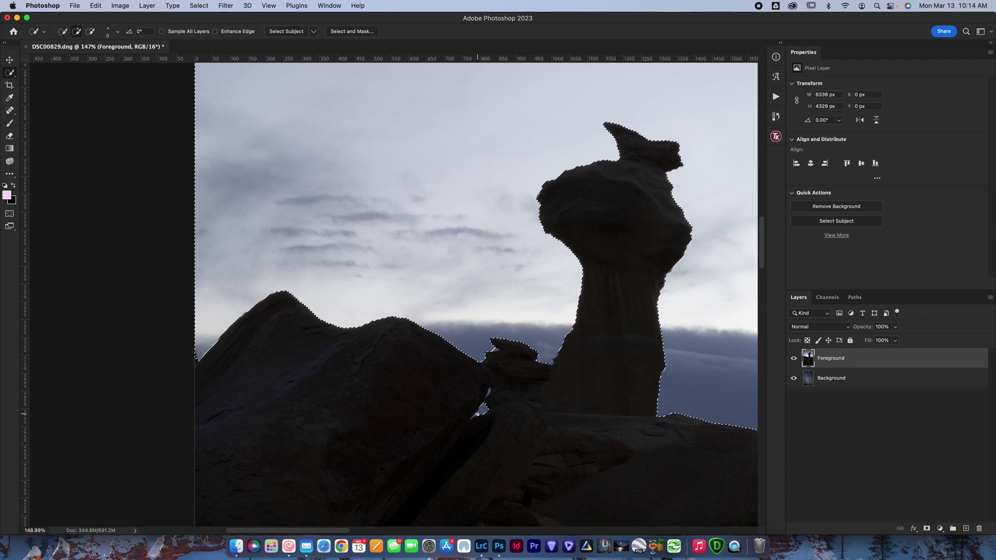
click(475, 415)
click(507, 425)
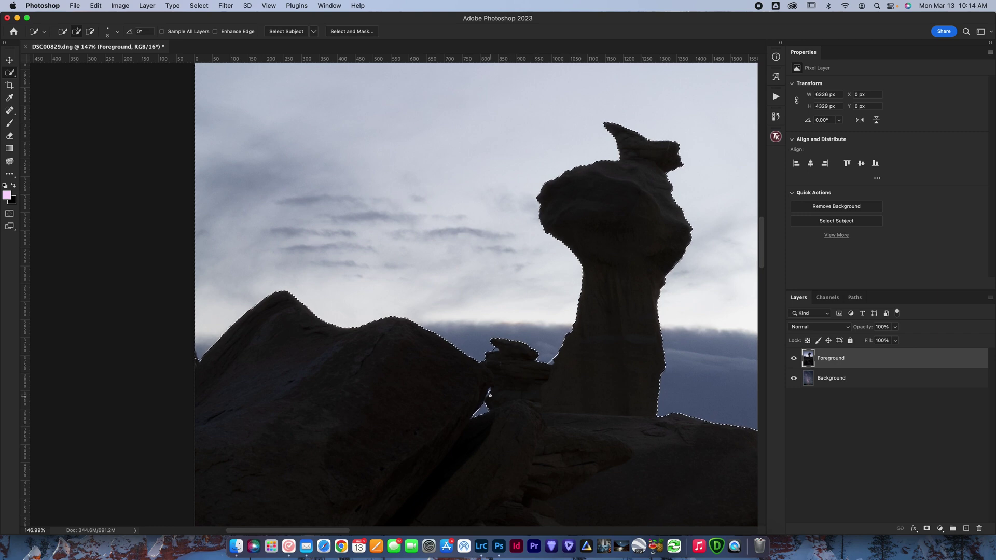
- With a 45-pixel brush, include the arch and oval sky holes in the tall rock
drag(568, 328, 337, 450)
scroll(337, 450, right, 15)
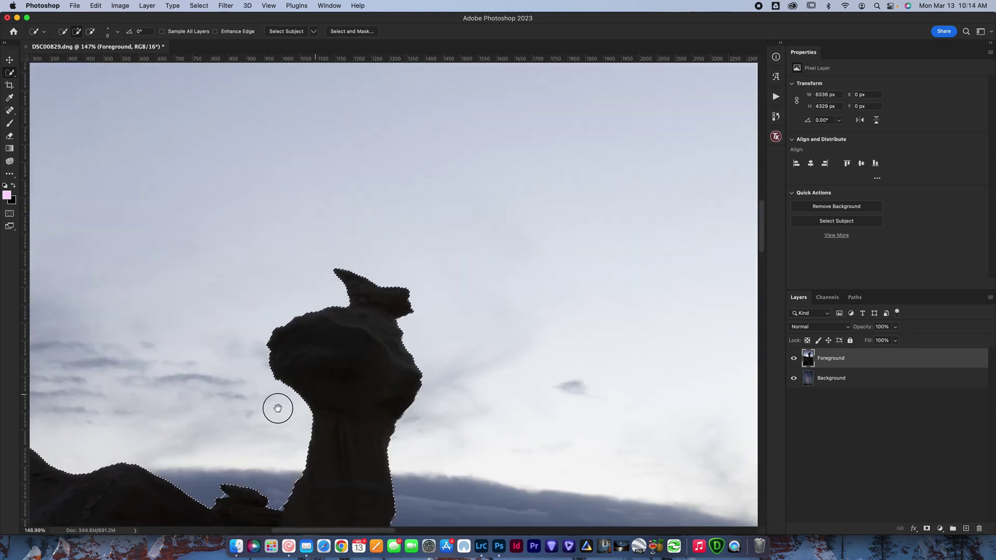
key(super+minus)
key(super+minus)
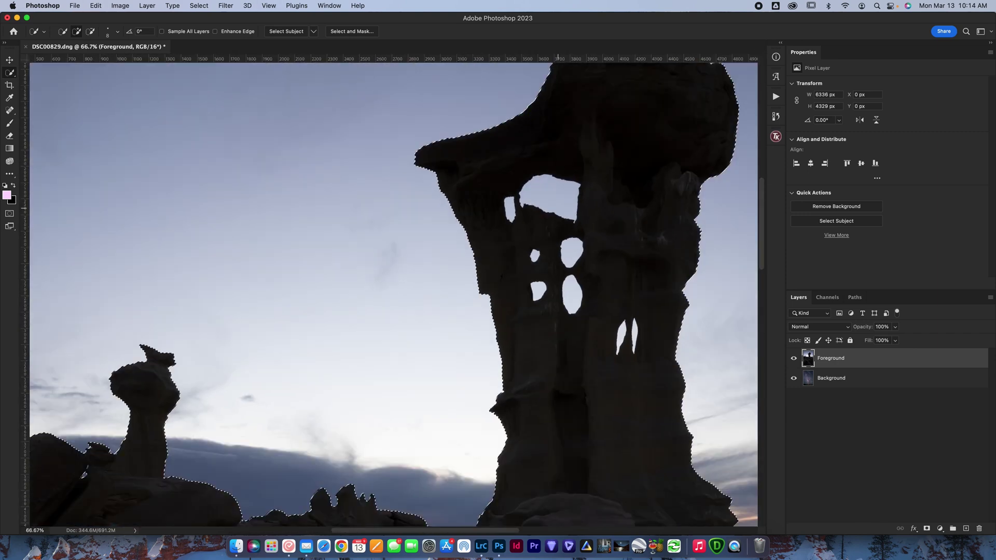
key(bracketright)
key(bracketright)
alt+click(559, 195)
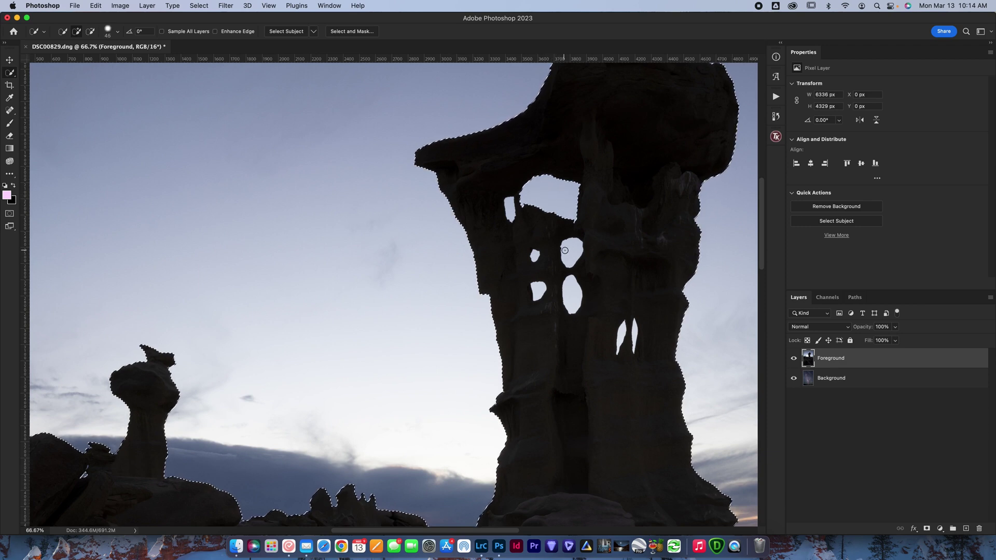
alt+click(570, 253)
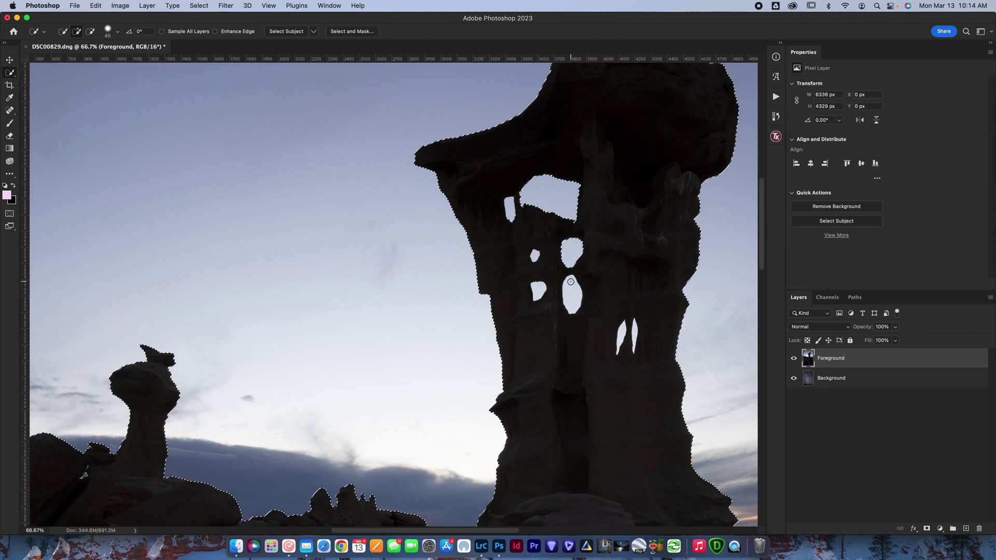
alt+click(568, 296)
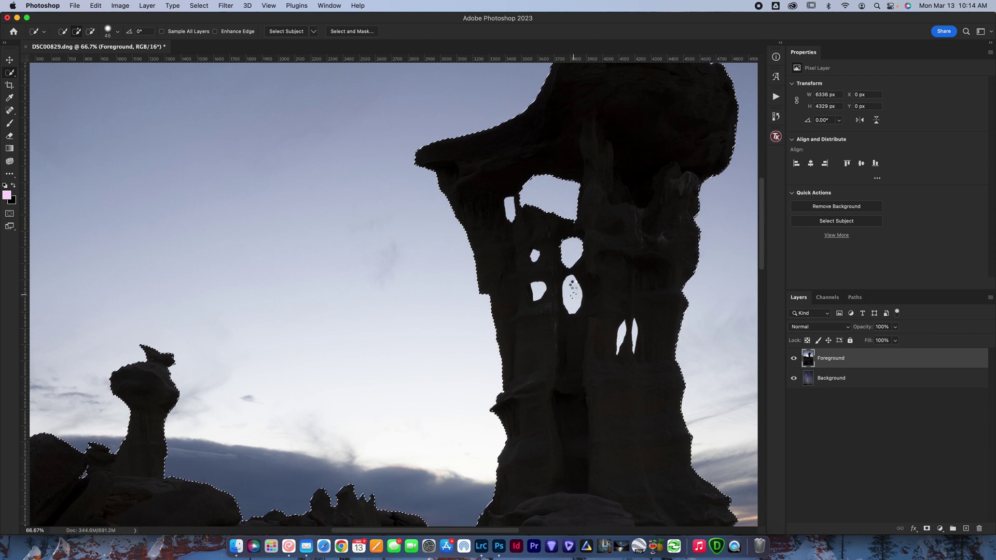
alt+click(538, 288)
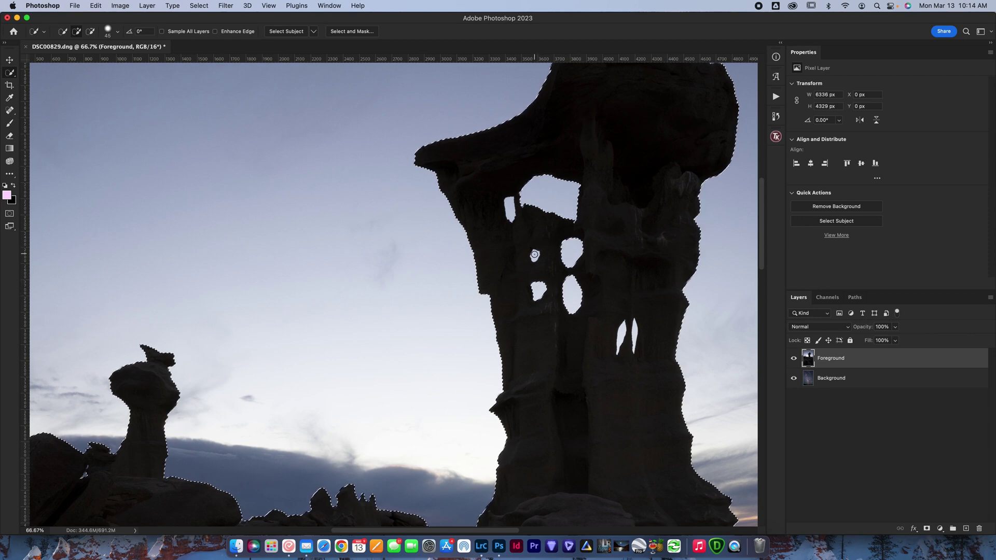
- Subtract the small hole and the narrow slit holes from the selection, then fit the image
alt+click(535, 255)
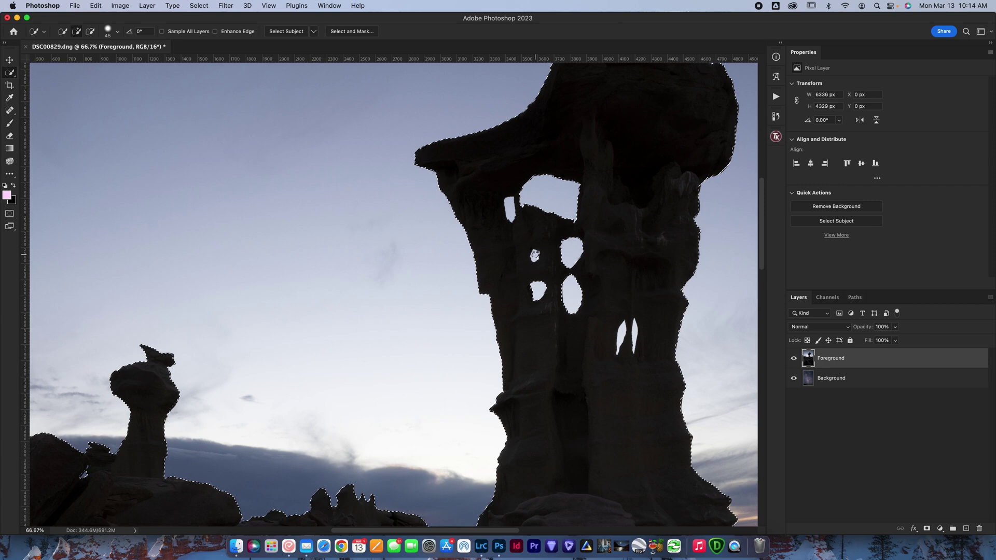
alt+click(507, 205)
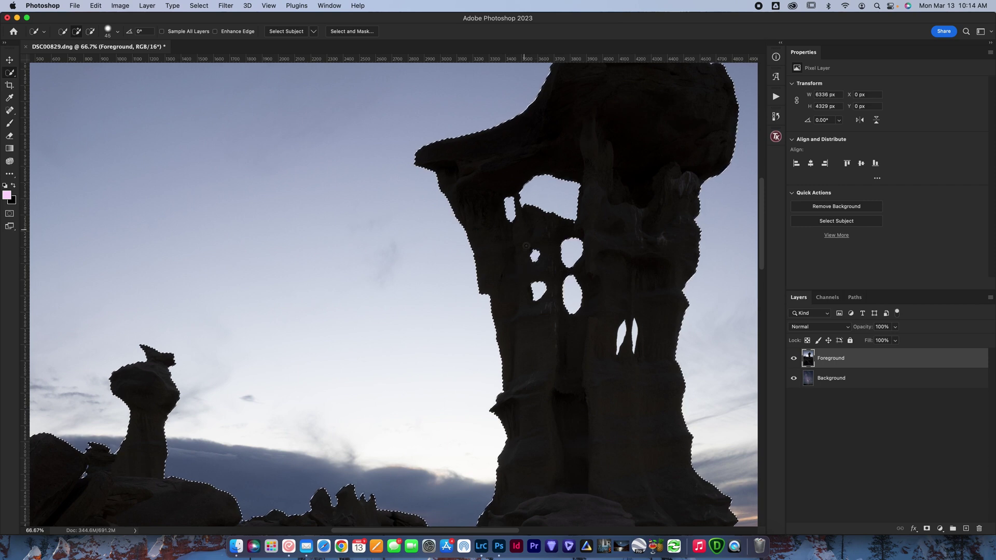
alt+click(620, 335)
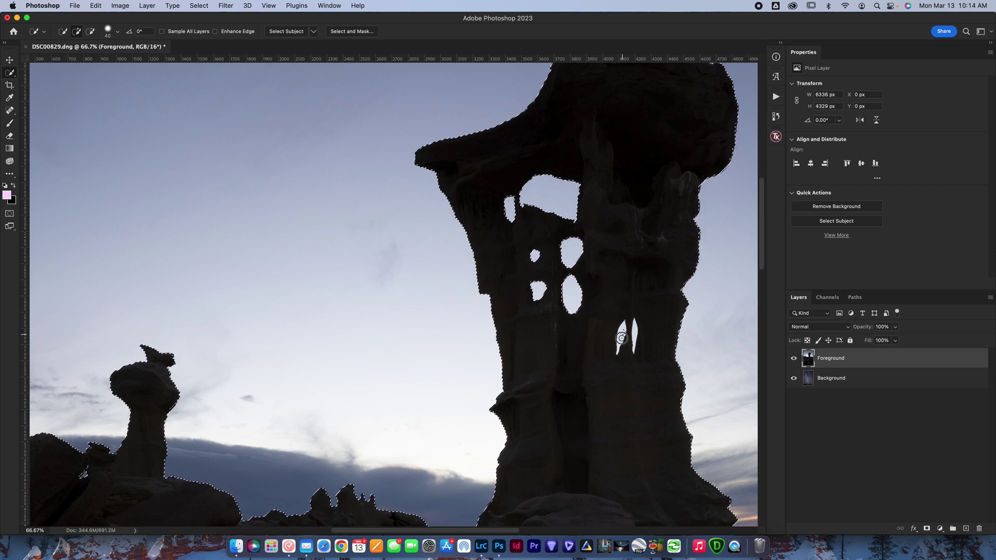
alt+click(635, 335)
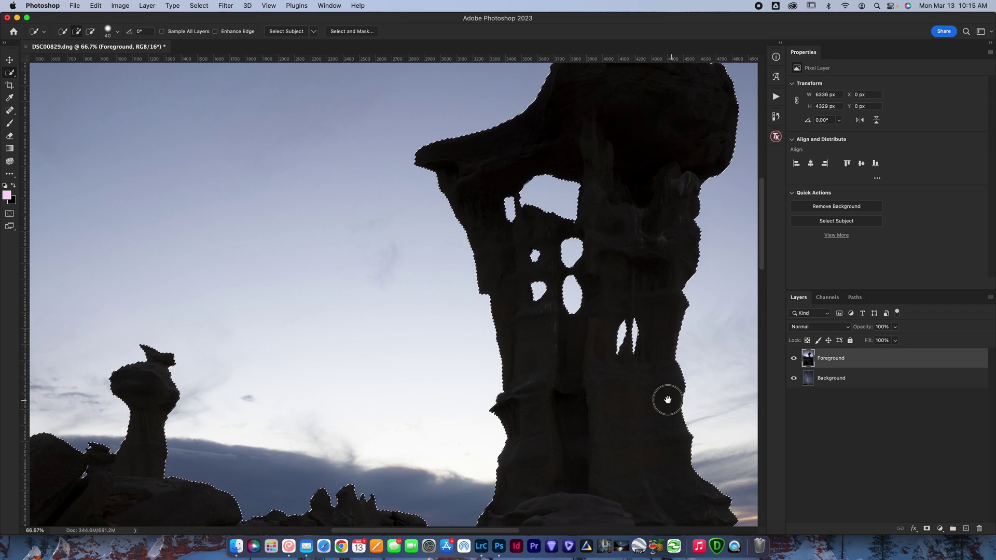
drag(662, 396, 378, 209)
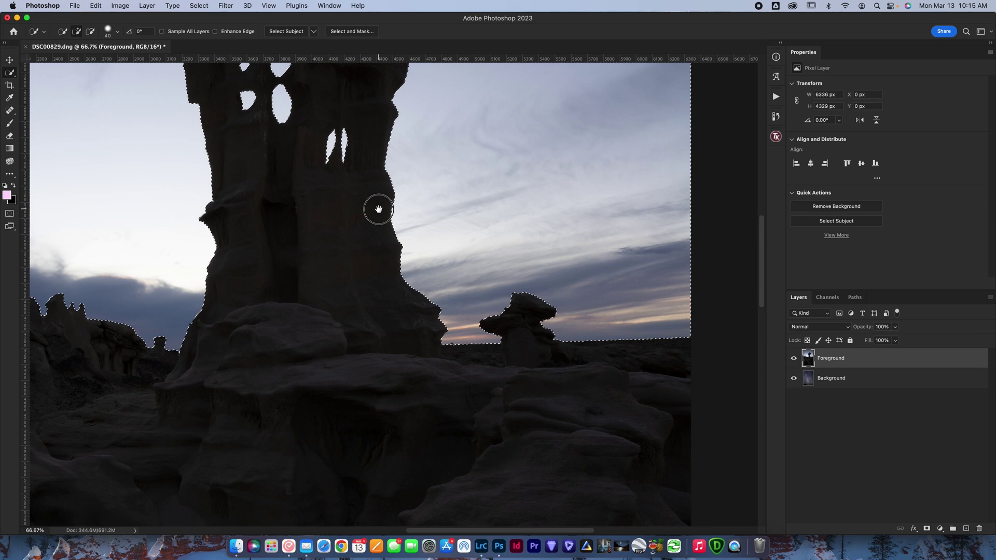
scroll(378, 209, left, 15)
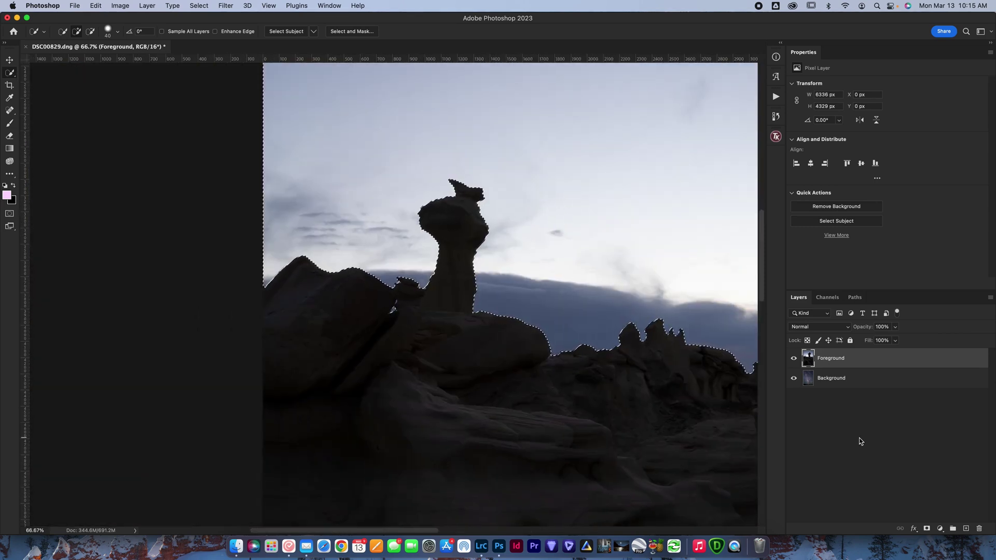
key(super+0)
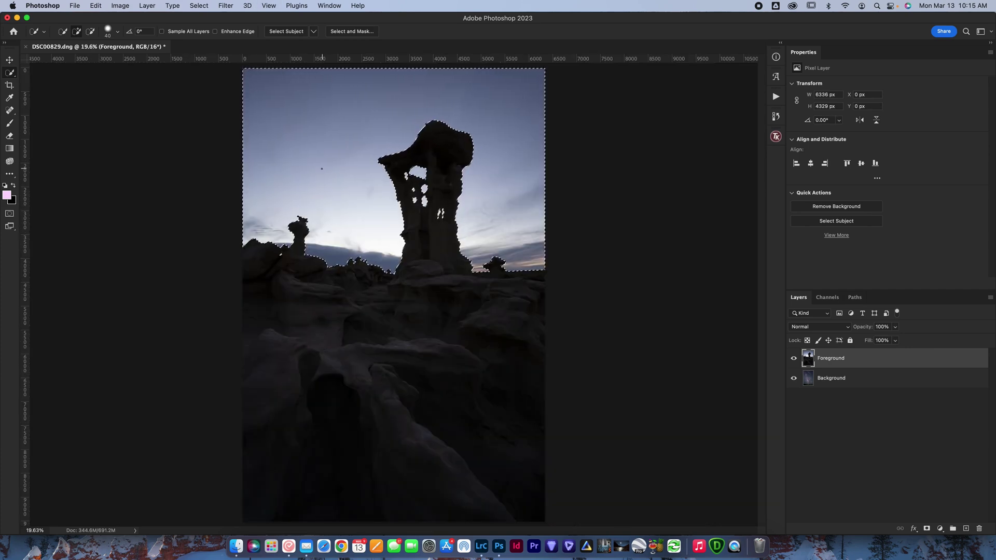
- Add a layer mask to Foreground from the selection and invert it so rocks show over stars
click(927, 530)
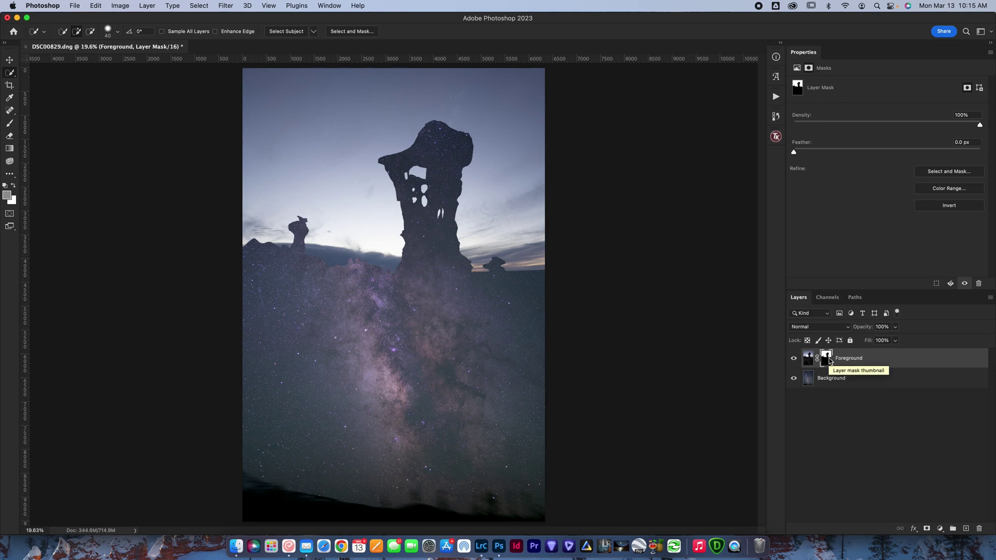
key(super+i)
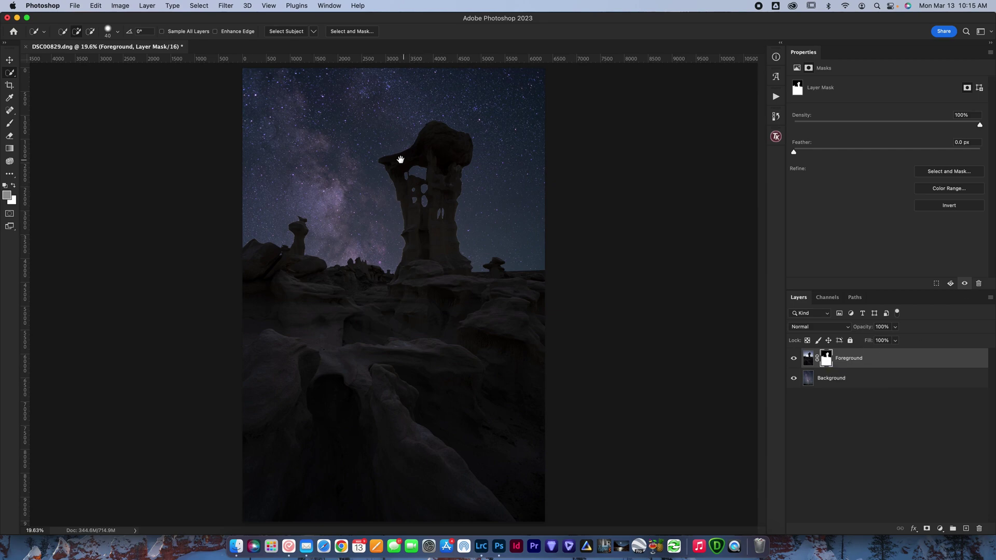
drag(389, 161, 498, 176)
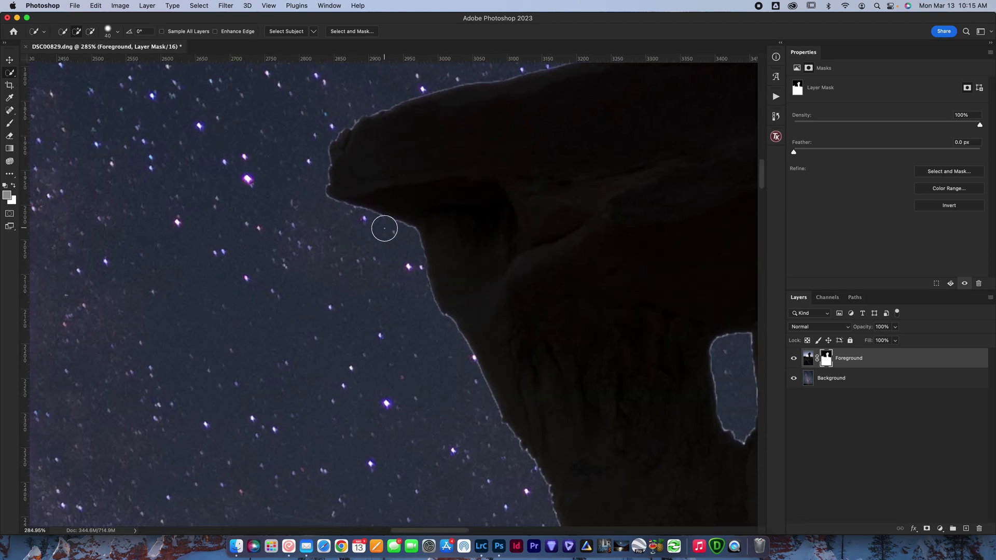
scroll(245, 146, right, 8)
scroll(245, 146, down, 5)
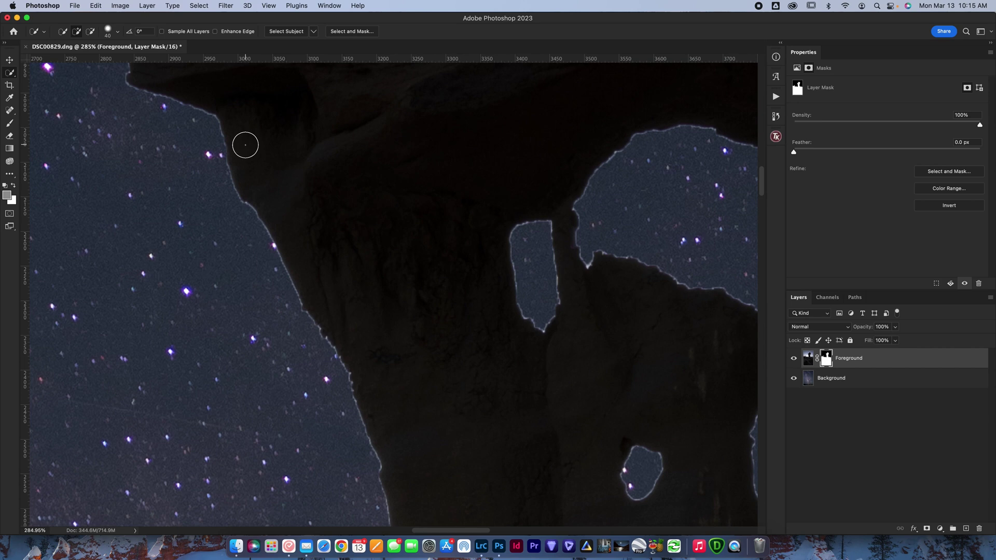
key(super+0)
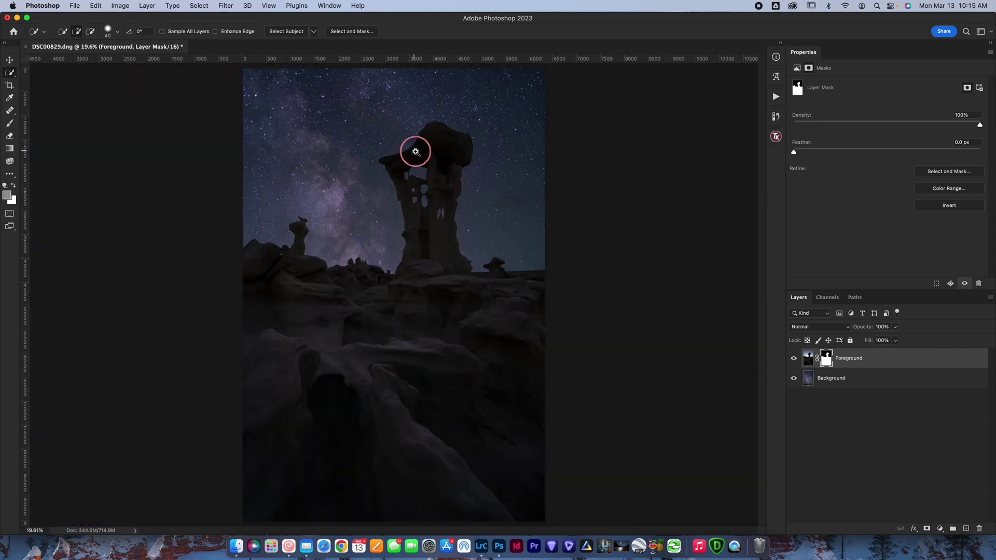
drag(414, 149, 507, 167)
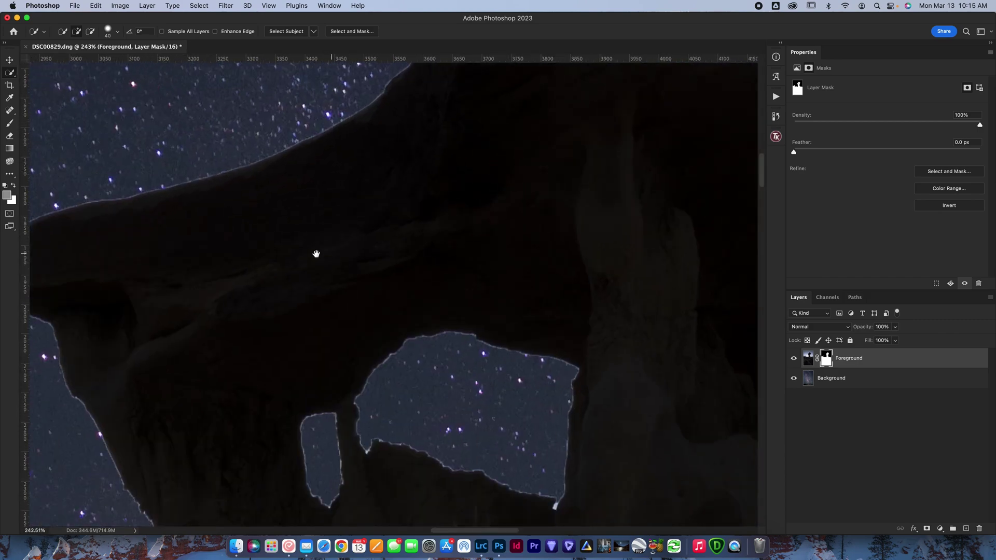
drag(315, 254, 647, 207)
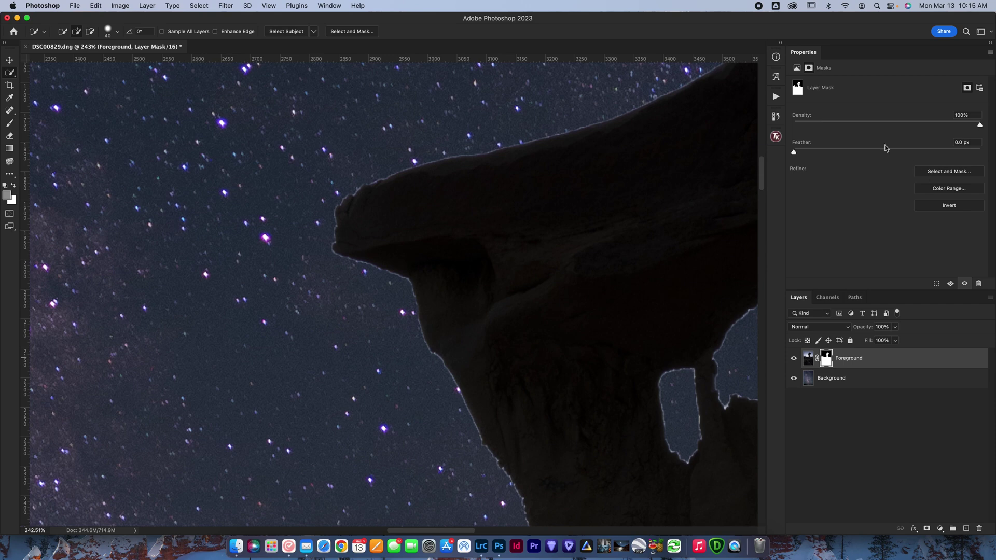
- Refine the Foreground mask edge in Select and Mask with a 3 px radius
click(944, 176)
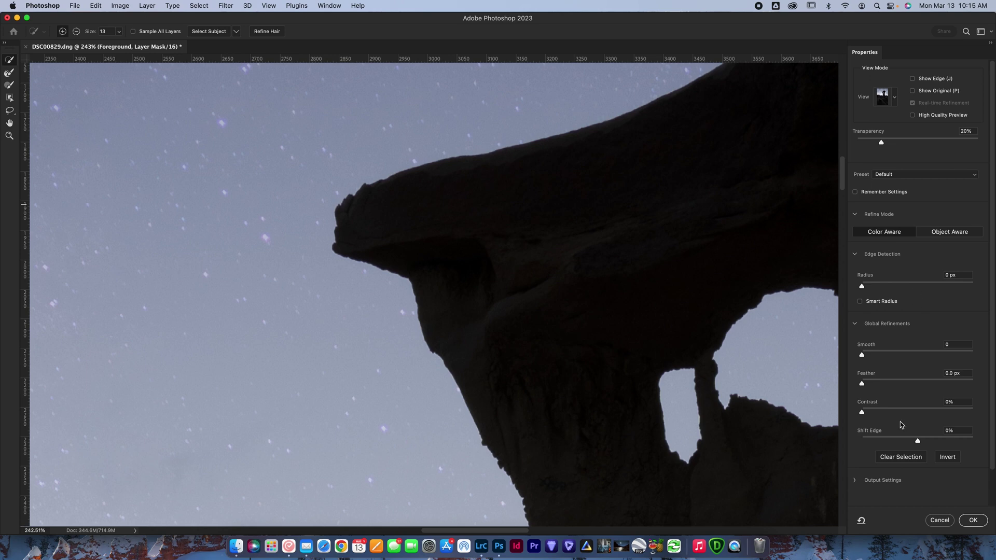
click(874, 286)
drag(875, 286, 877, 286)
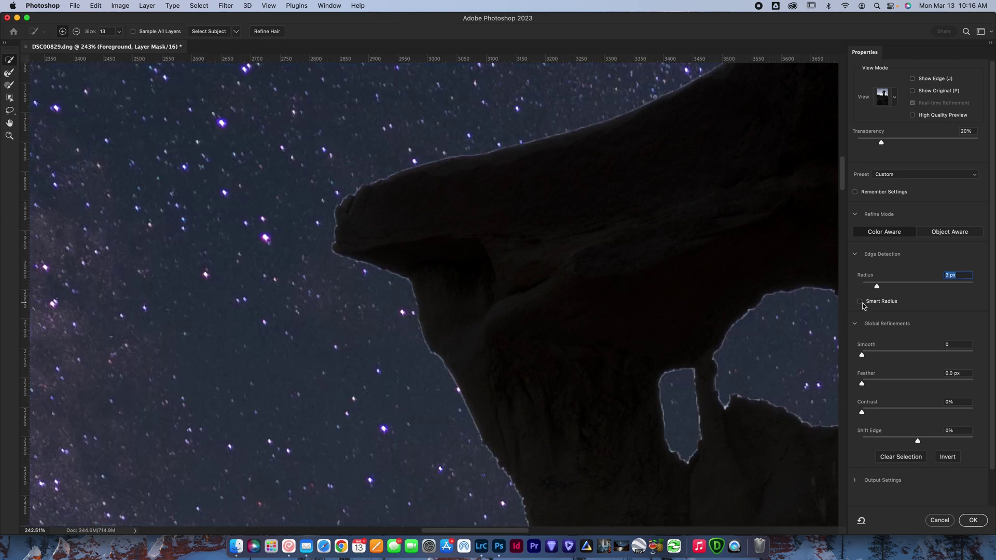
click(973, 520)
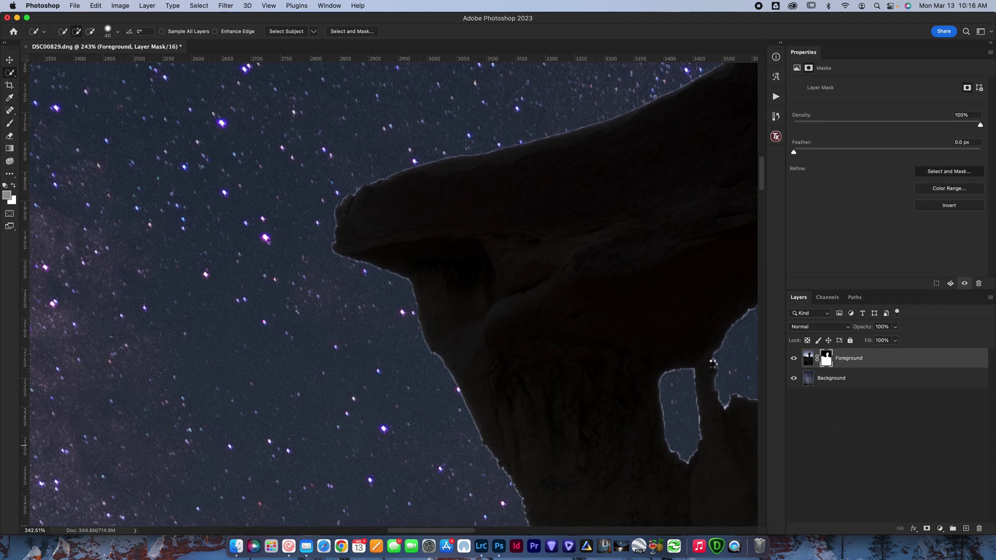
- Shift the mask edge inward to about -53% over two Select and Mask passes
key(super+alt+r)
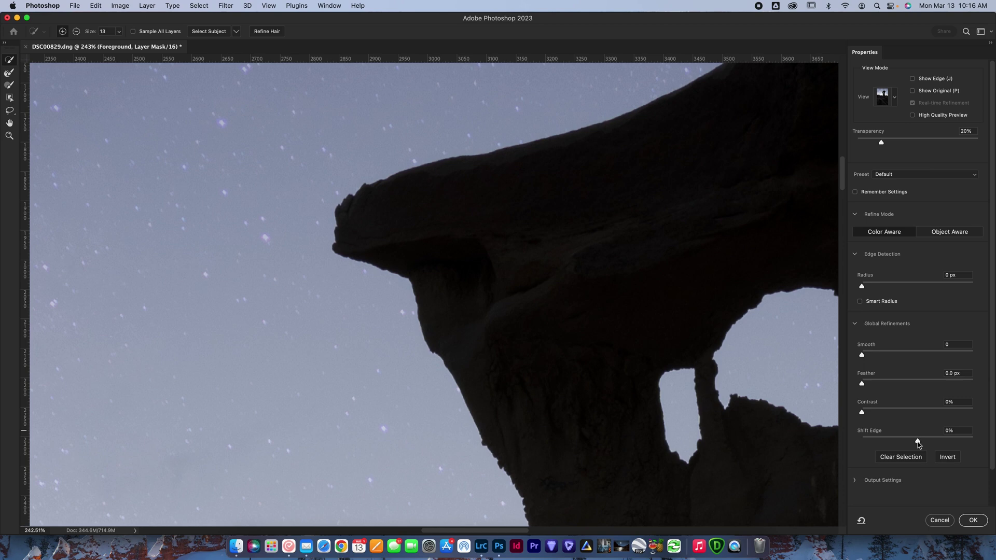
drag(918, 441, 908, 444)
click(971, 519)
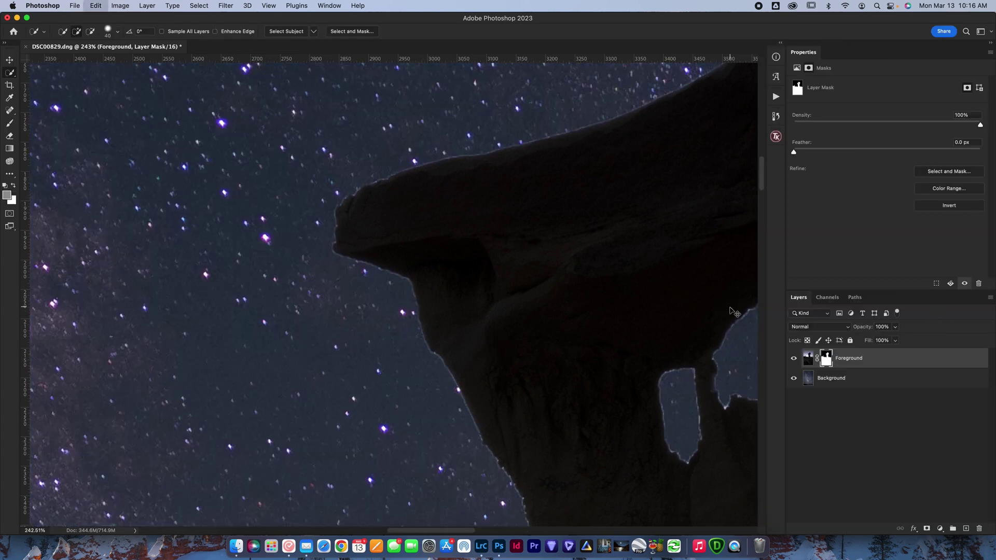
key(super+z)
key(super+shift+z)
click(937, 172)
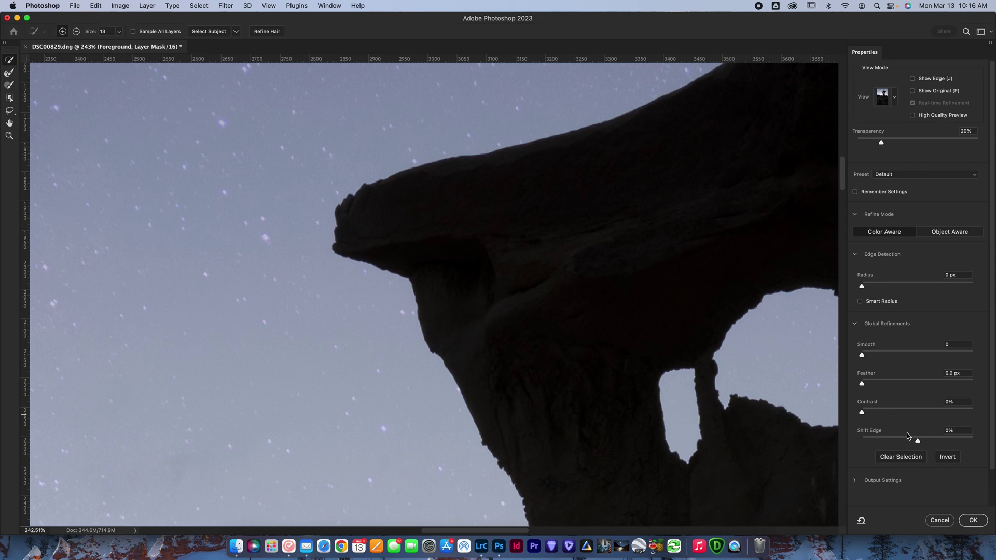
drag(906, 441, 891, 442)
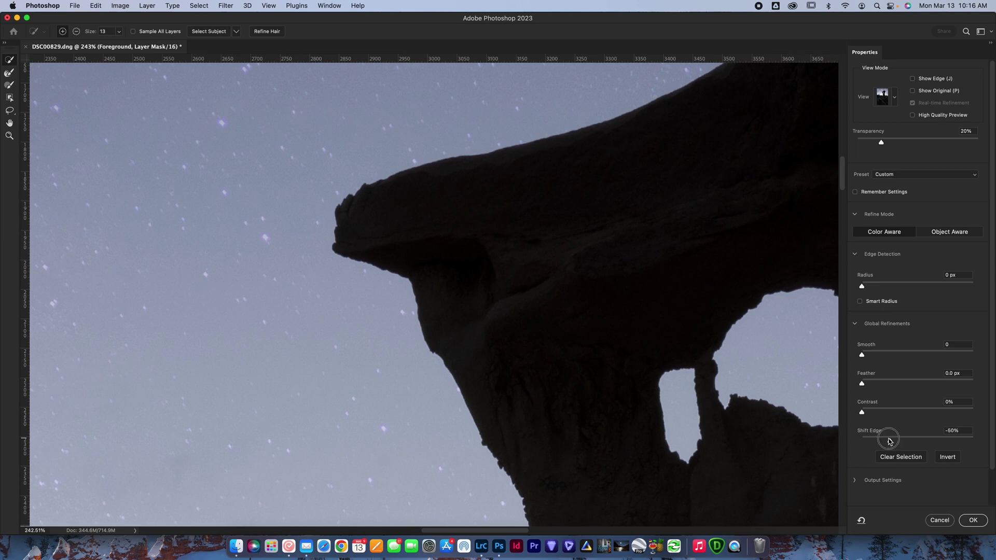
click(974, 521)
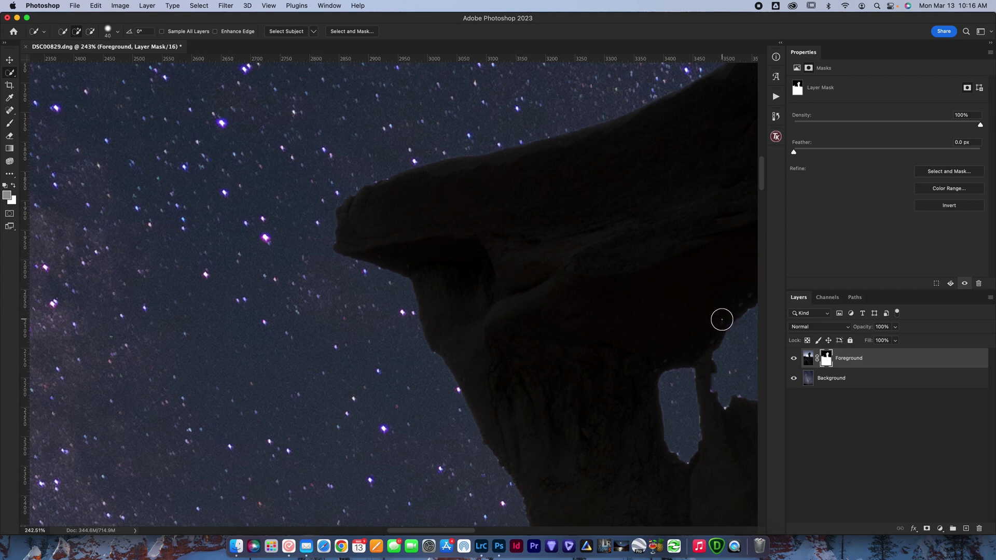
- Zoom in on the small left rock and set a size-30 brush at 100% opacity for the mask
drag(462, 173, 285, 259)
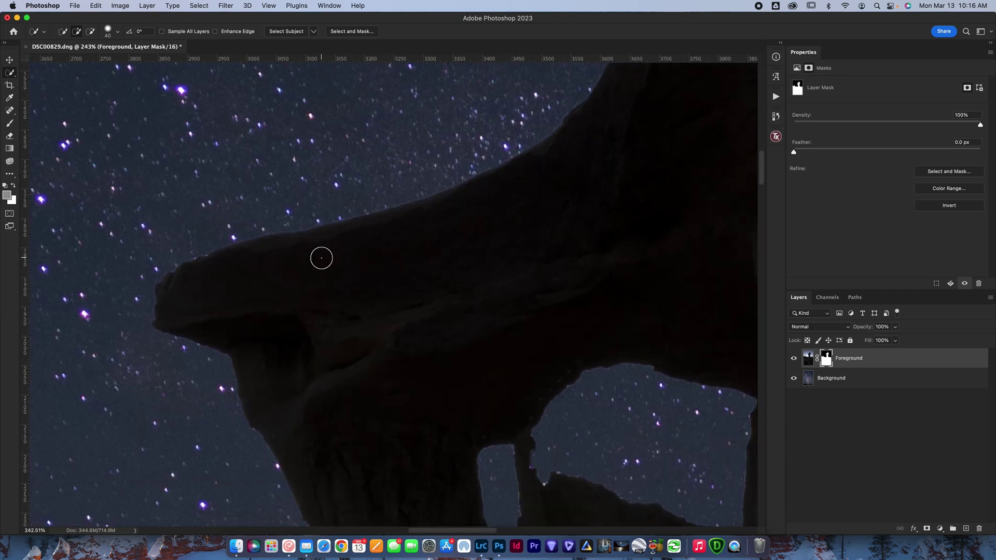
key(super+minus)
key(super+minus)
key(super+minus)
key(super+minus)
key(super+minus)
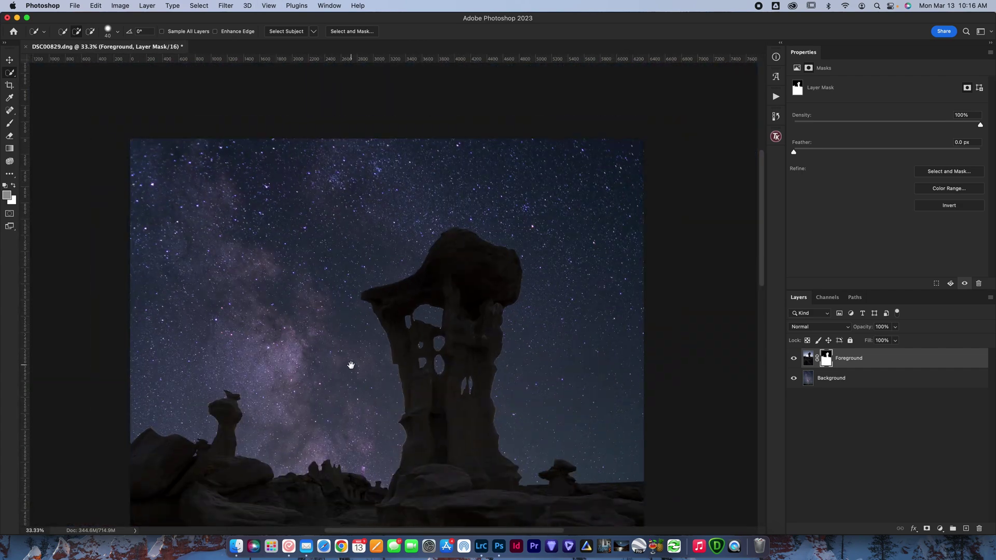
drag(350, 362, 445, 252)
drag(305, 314, 353, 317)
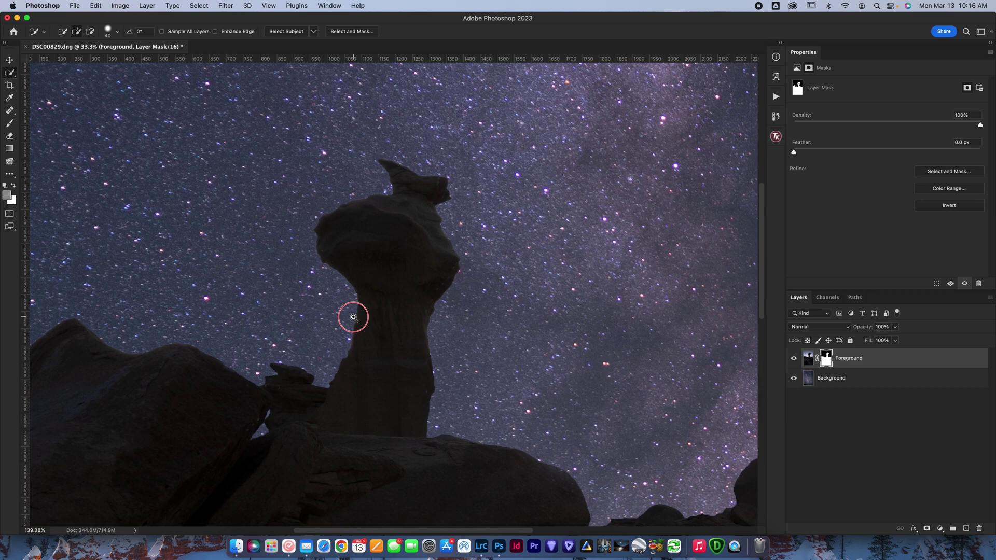
drag(274, 421, 322, 422)
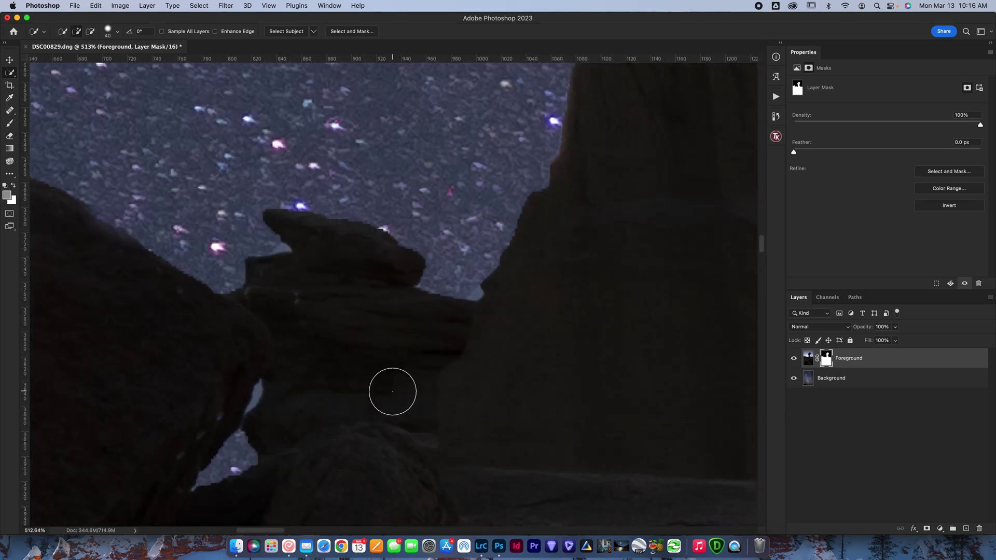
click(10, 129)
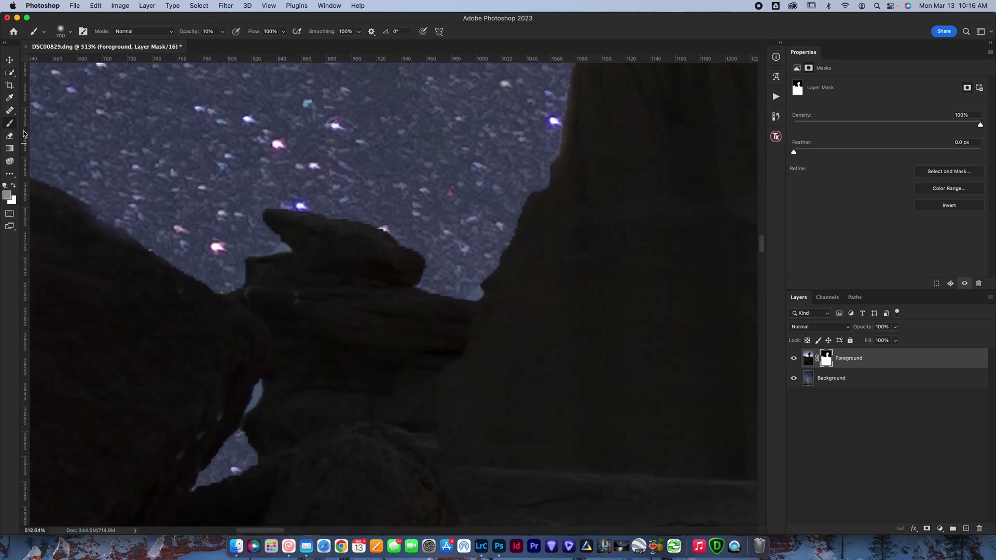
key(x)
key(x)
key(bracketleft)
key(bracketleft)
key(bracketleft)
key(bracketleft)
key(bracketleft)
key(bracketleft)
key(bracketleft)
key(bracketleft)
key(bracketleft)
key(bracketleft)
key(bracketleft)
key(bracketleft)
key(bracketleft)
key(bracketleft)
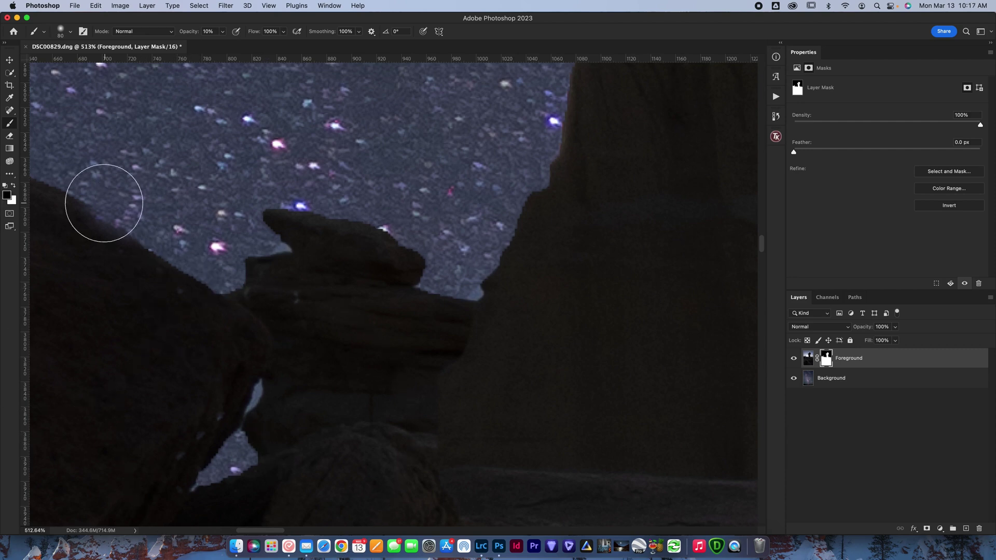
key(bracketleft)
key(bracketleft)
key(bracketleft)
key(0)
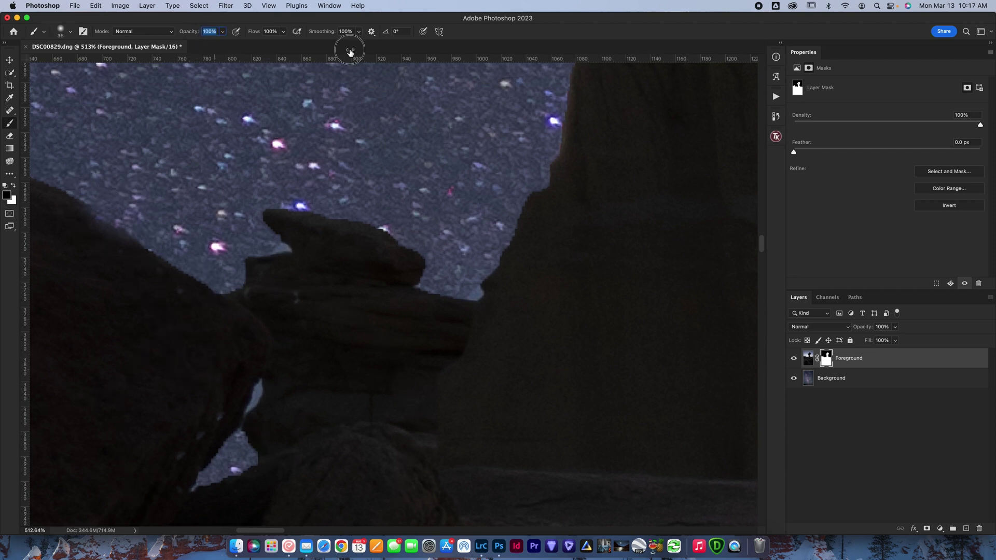
key(bracketleft)
- Paint out the sky sliver along the rock edge, then inspect the edges at 400%
click(72, 32)
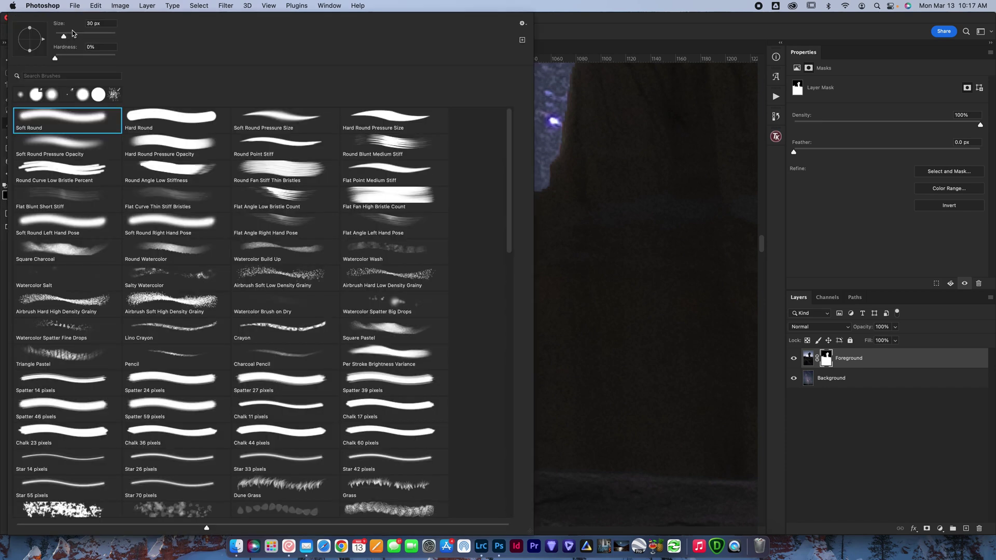
click(602, 31)
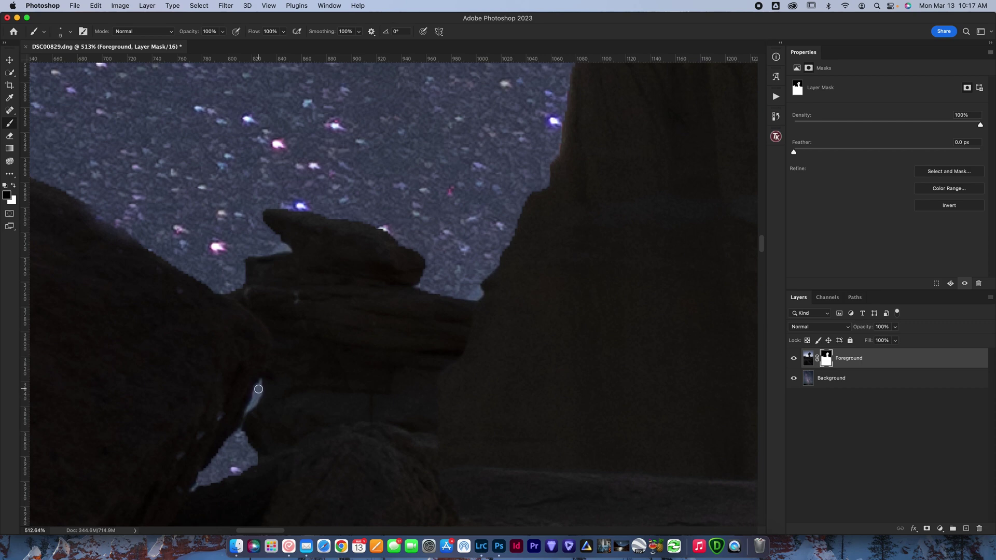
key(bracketleft)
key(bracketleft)
mouse_move(247, 412)
mouse_down()
mouse_move(261, 383)
mouse_move(257, 397)
mouse_up()
key(super+0)
key(super+1)
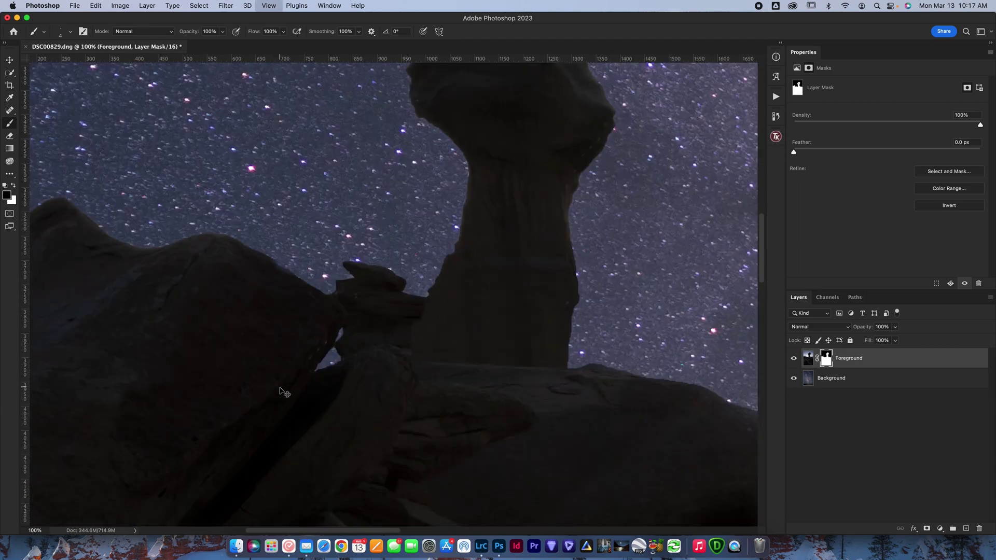
key(super+equal)
key(super+equal)
key(super+equal)
key(super+0)
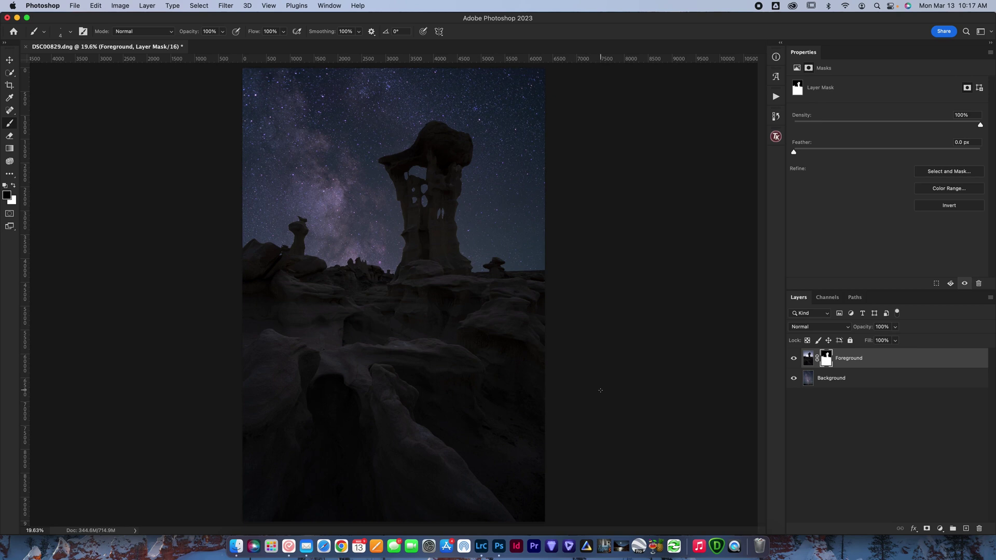
- Target Foreground's pixels and toggle its visibility to check the mask
click(807, 359)
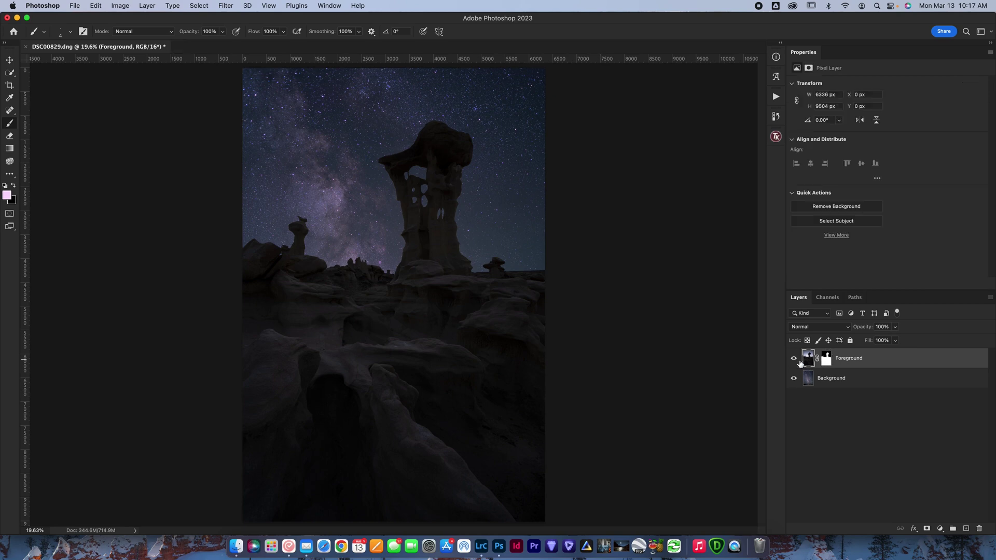
click(793, 359)
click(794, 359)
- Select the Background sky layer, view it alone, and enter Free Transform on it
click(828, 383)
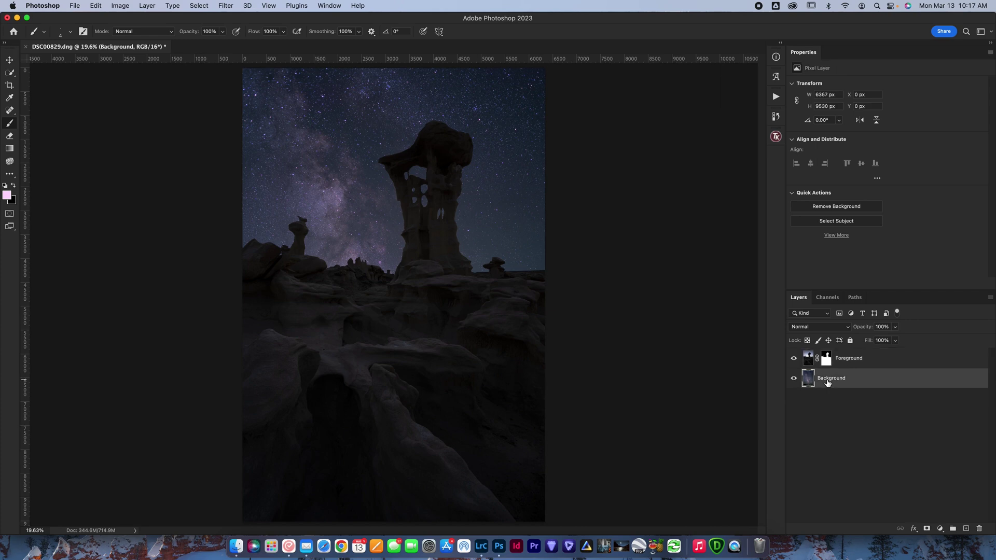
click(794, 359)
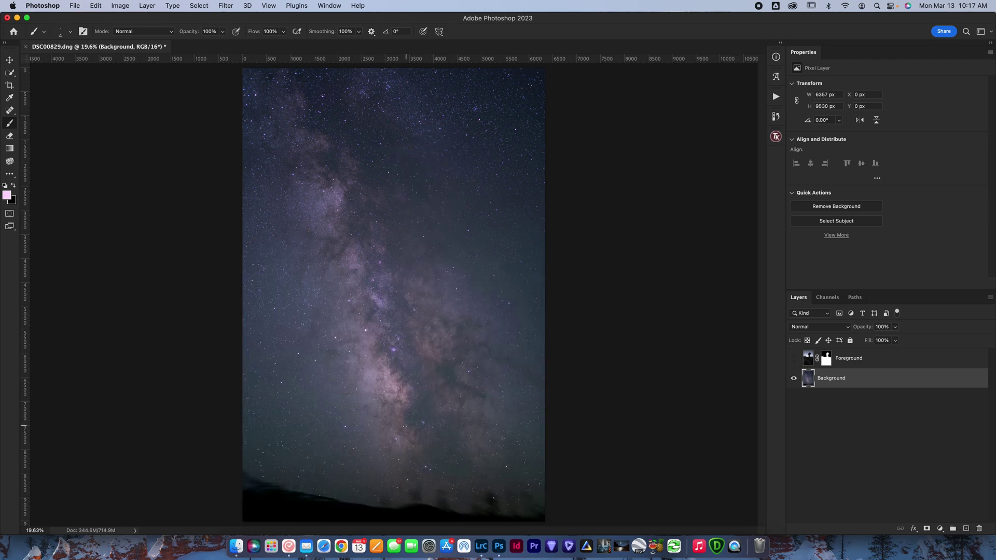
click(794, 359)
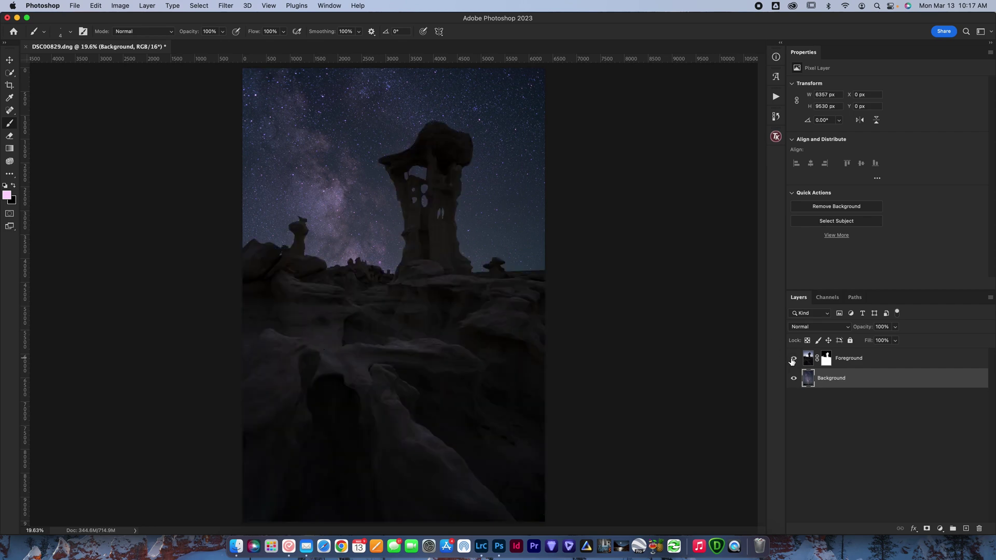
key(super+minus)
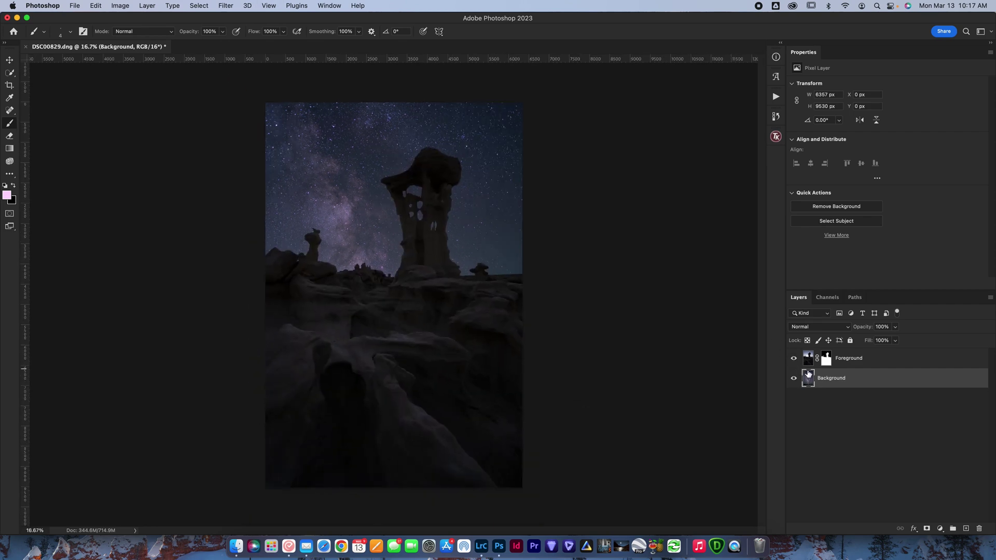
key(super+t)
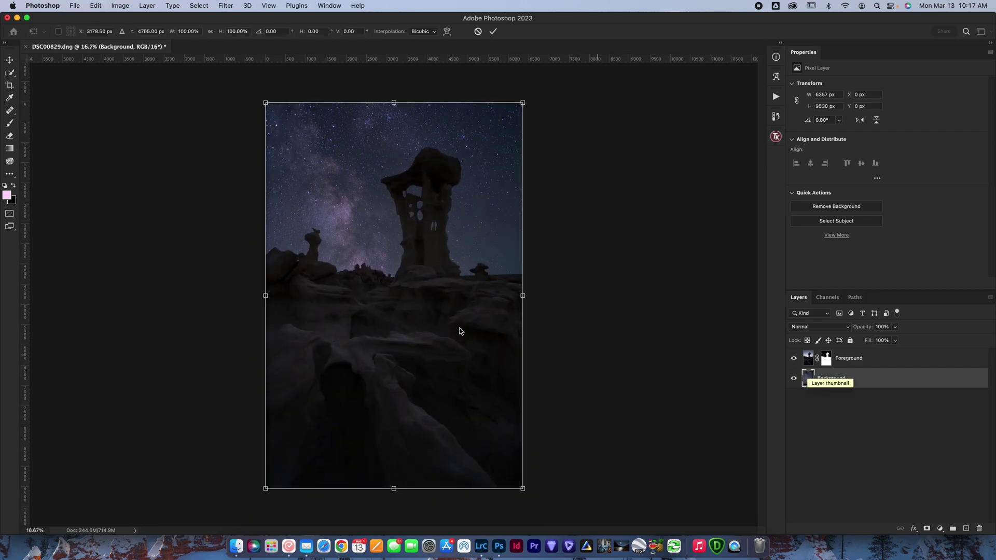
- Drag the Milky Way layer upward, align it to the canvas edges, and commit the transform
drag(363, 256, 375, 179)
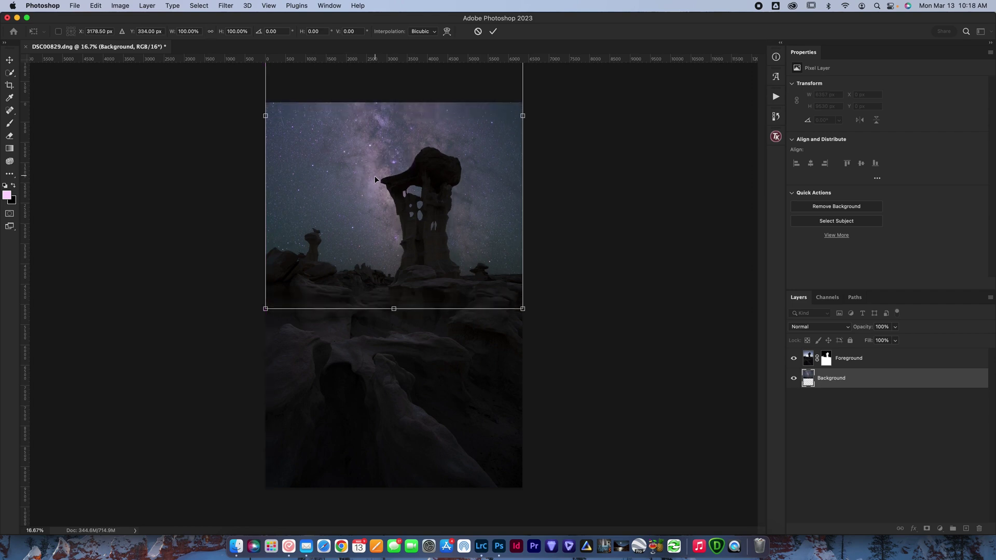
mouse_move(377, 222)
mouse_down()
mouse_move(308, 224)
mouse_move(403, 225)
mouse_move(377, 222)
mouse_up()
drag(383, 229, 315, 248)
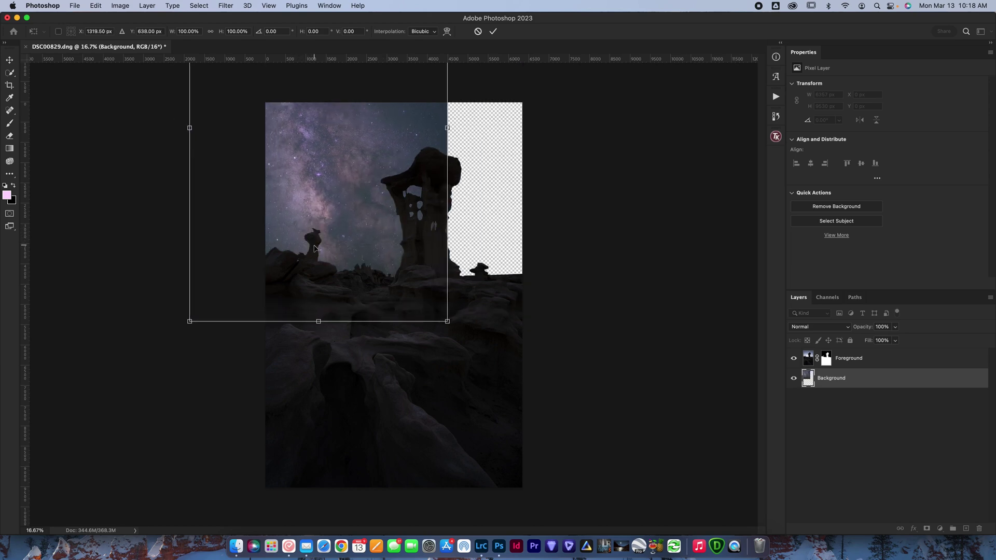
drag(316, 241, 404, 233)
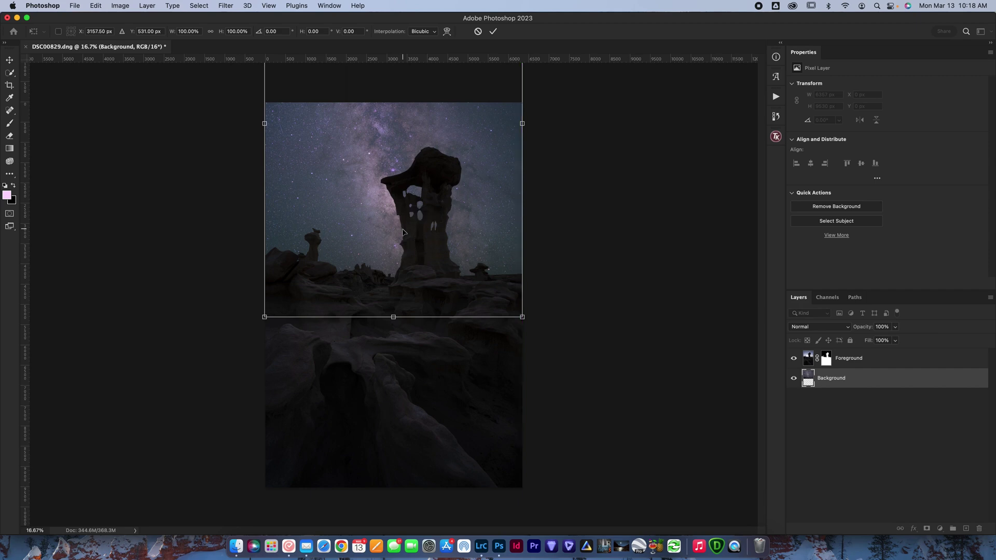
key(Return)
key(b)
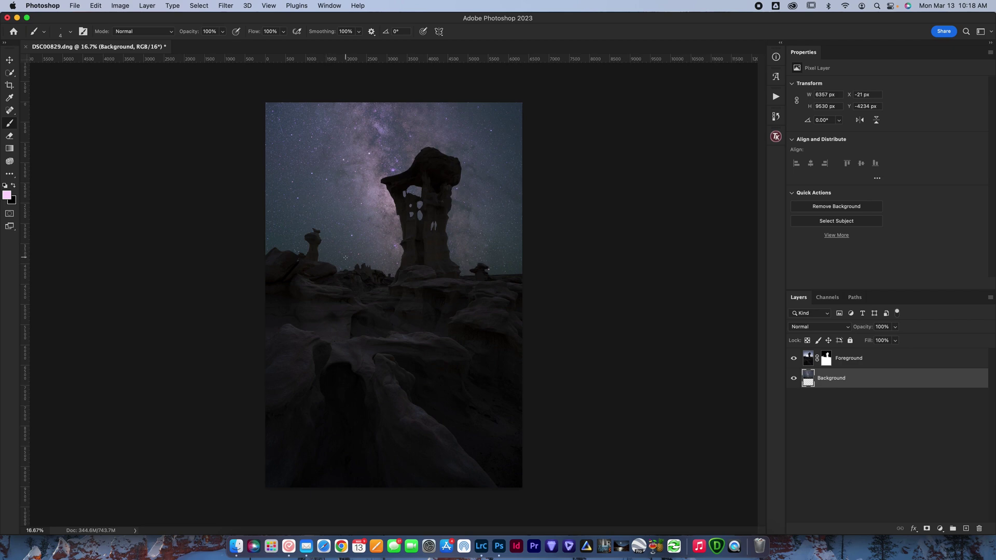
click(853, 364)
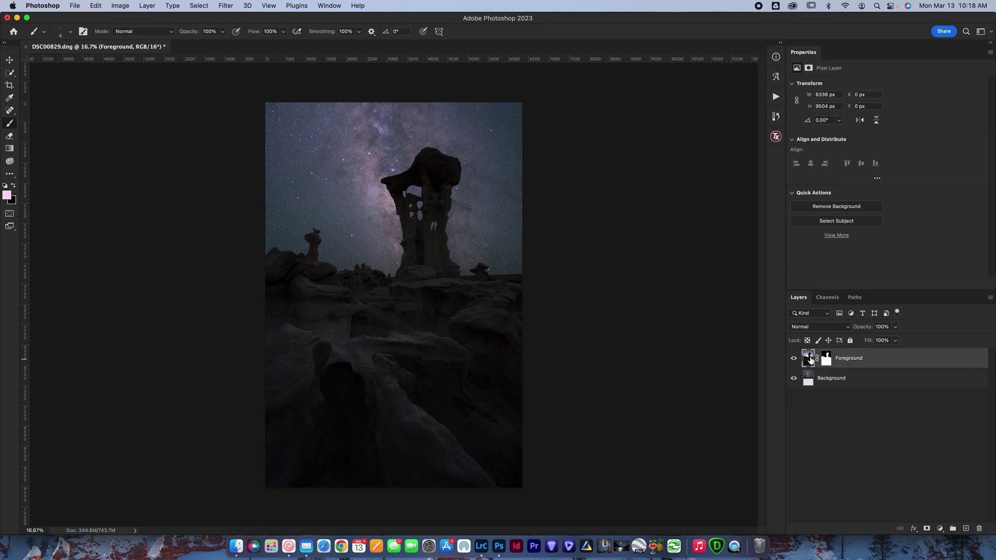
- Add Curves, Hue/Saturation and Color Balance adjustment layers above Foreground
click(940, 529)
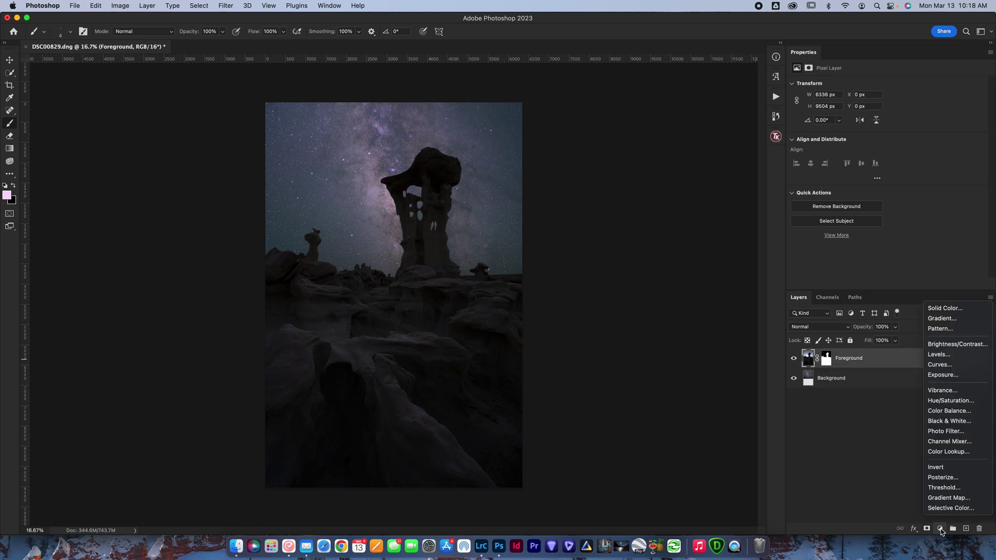
click(939, 366)
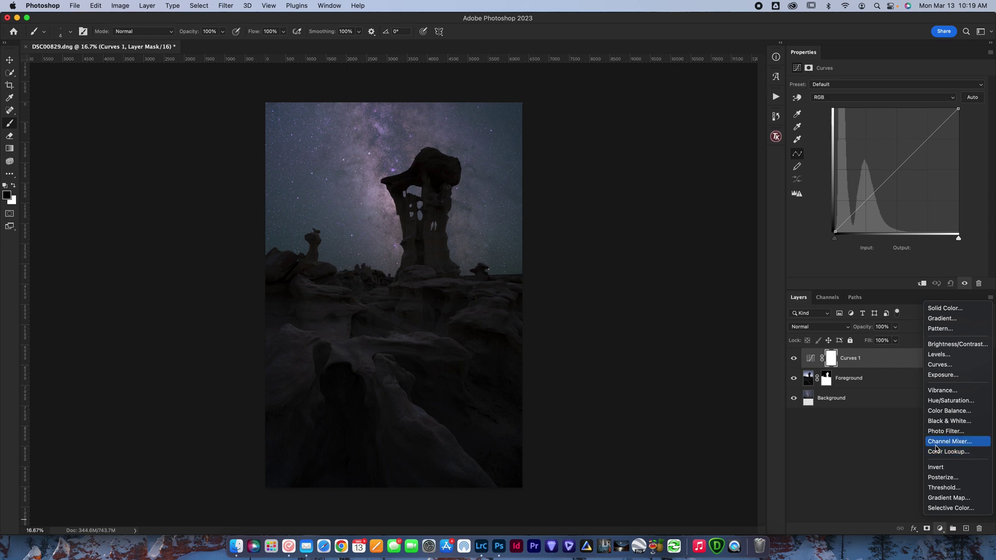
click(940, 401)
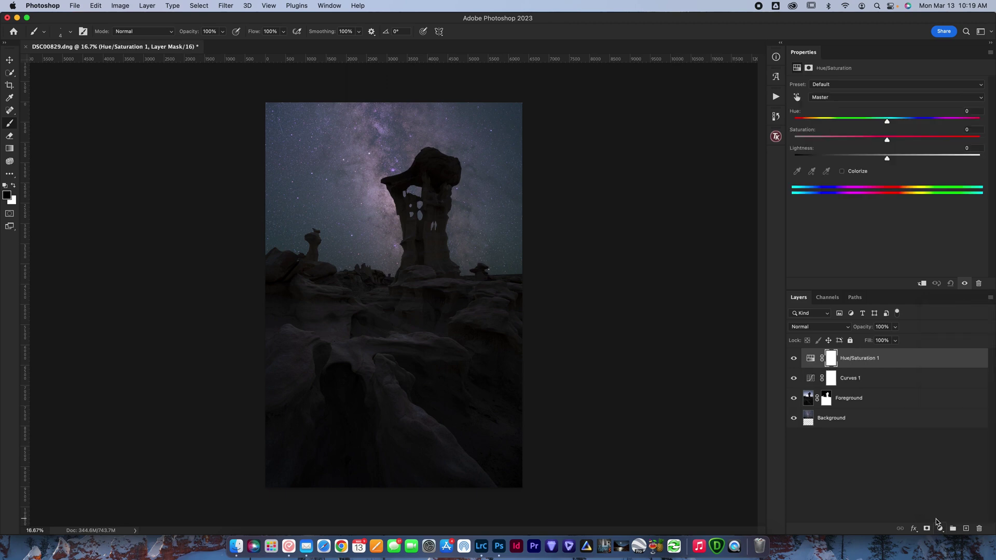
click(940, 528)
click(941, 413)
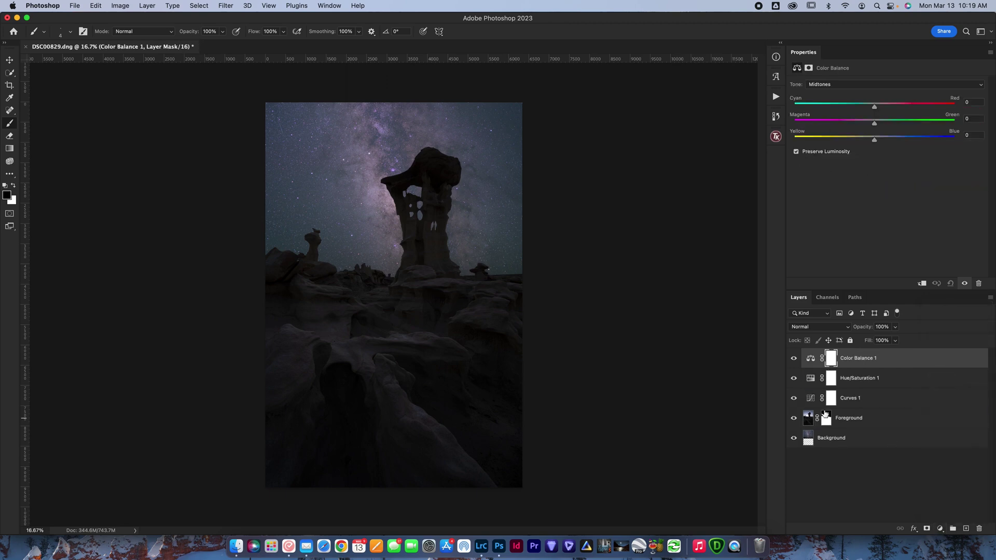
- Clip Curves 1, Hue/Saturation 1 and Color Balance 1 to the Foreground layer
click(847, 398)
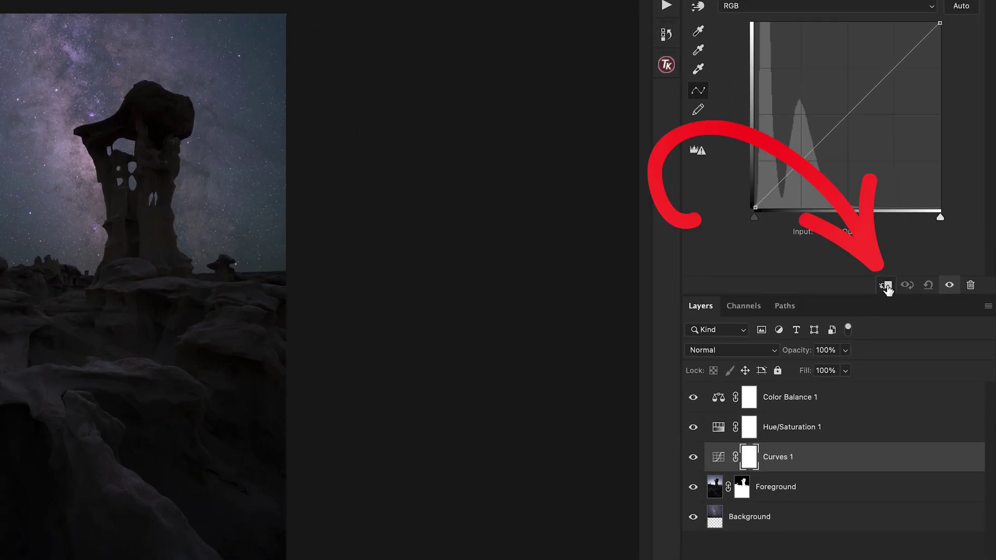
click(887, 287)
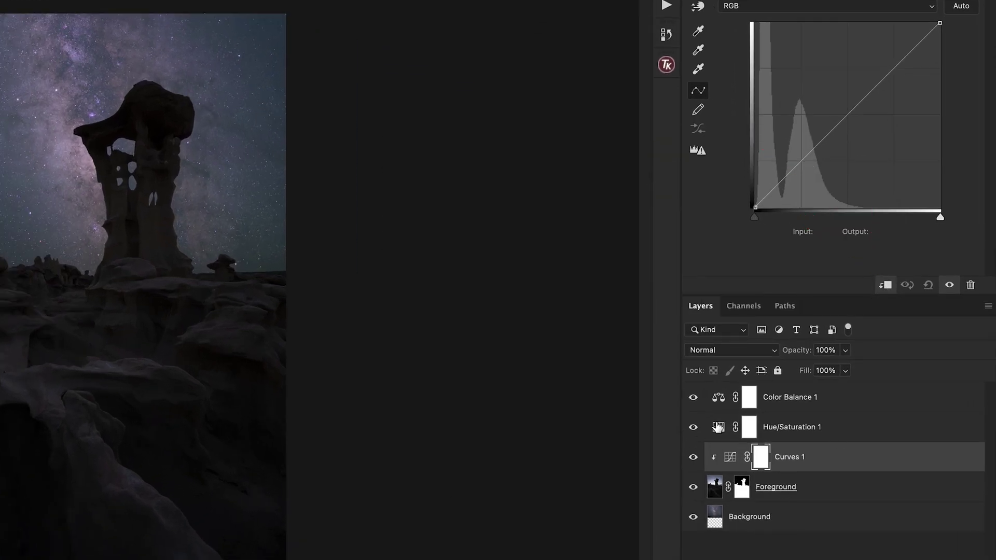
click(718, 427)
click(886, 285)
click(787, 400)
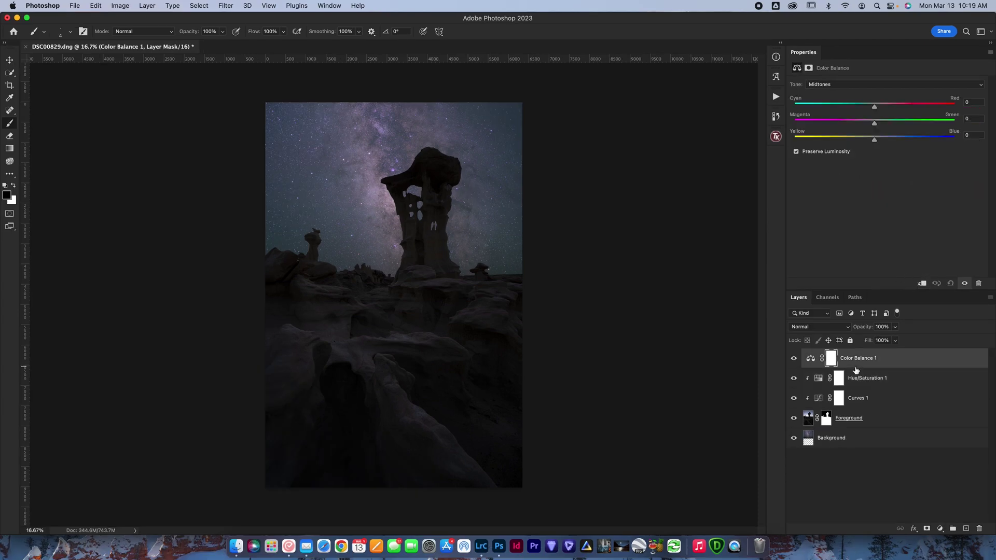
click(922, 284)
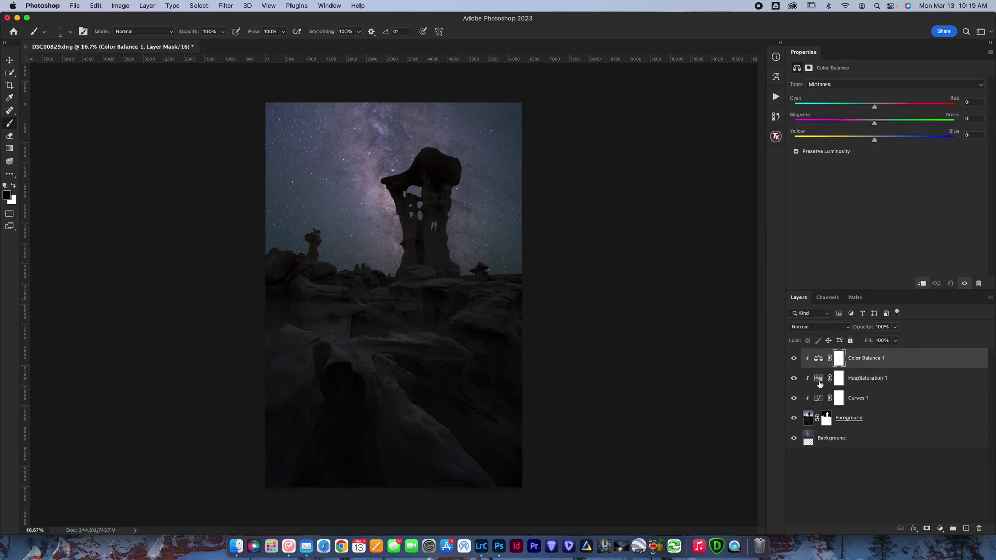
click(821, 379)
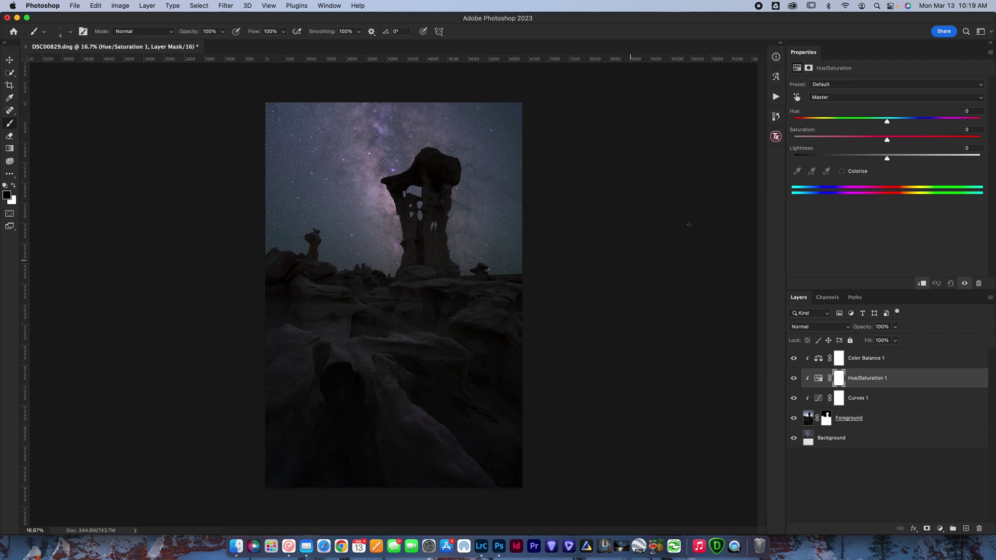
- Lower saturation to -10 and tint midtones toward blue (Yellow/Blue +9, Cyan/Red -1)
mouse_move(887, 140)
mouse_down()
mouse_move(856, 139)
mouse_move(889, 139)
mouse_move(879, 140)
mouse_up()
drag(879, 140, 878, 141)
click(819, 359)
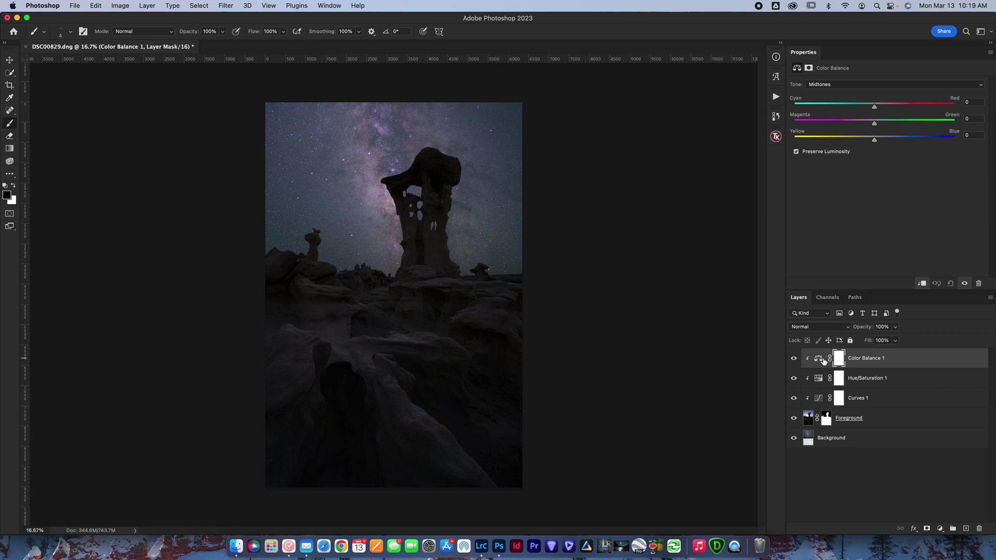
click(879, 141)
drag(879, 140, 855, 125)
key(super+z)
drag(877, 140, 881, 141)
drag(877, 108, 876, 109)
- Toggle Color Balance 1 to compare before and after, then select Curves 1
click(794, 358)
click(794, 358)
click(794, 358)
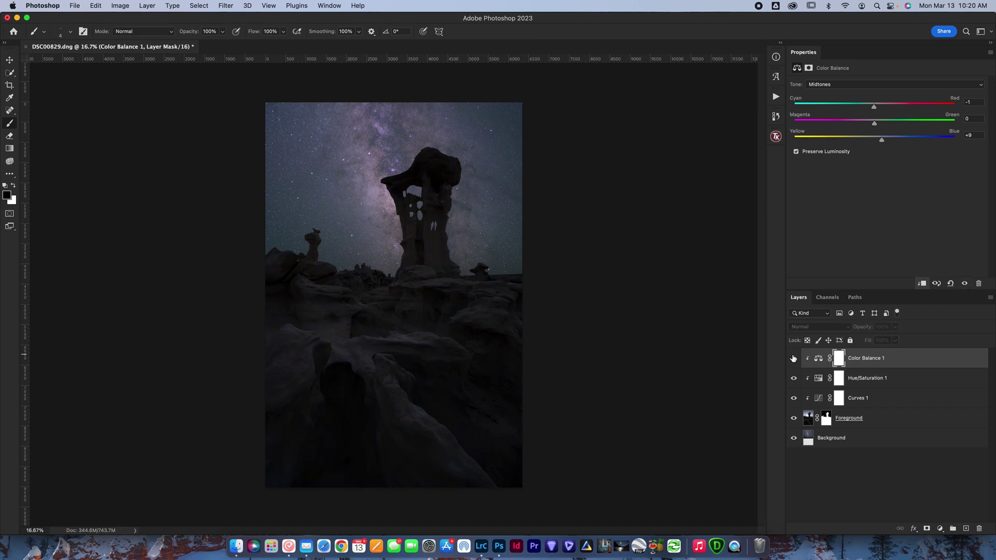
click(794, 358)
click(811, 405)
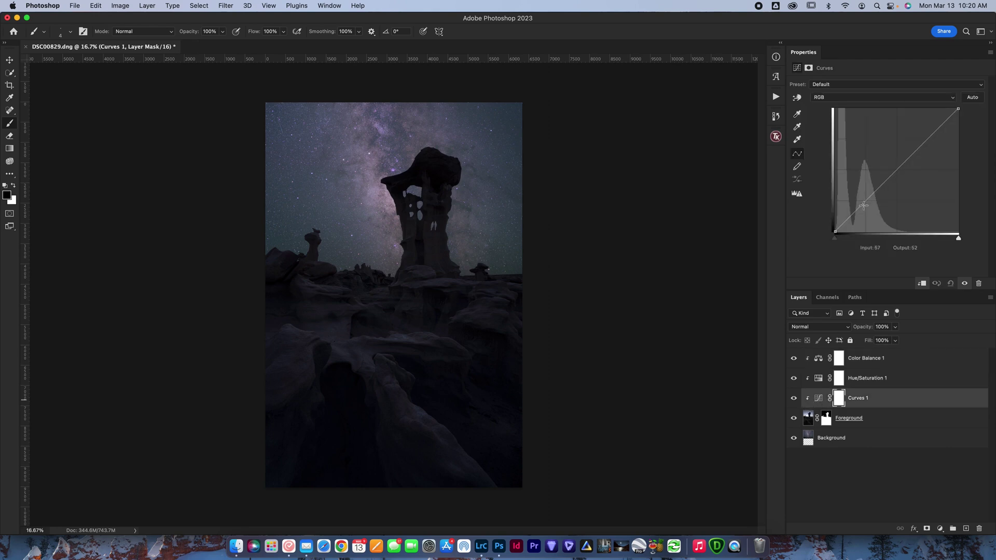
- Darken the rocks by pulling the Curves 1 midtone point to Input 151, Output 112
drag(897, 169, 904, 177)
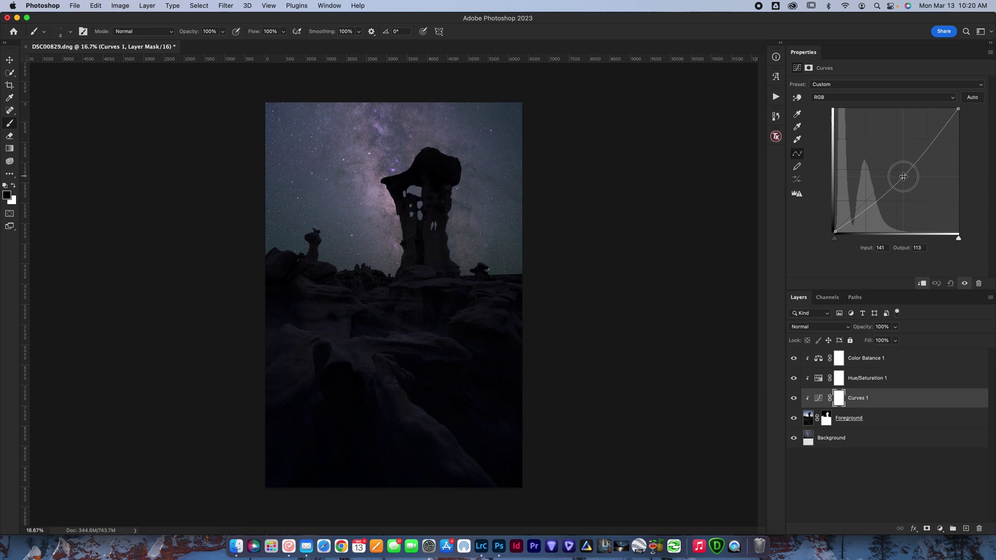
drag(903, 177, 905, 179)
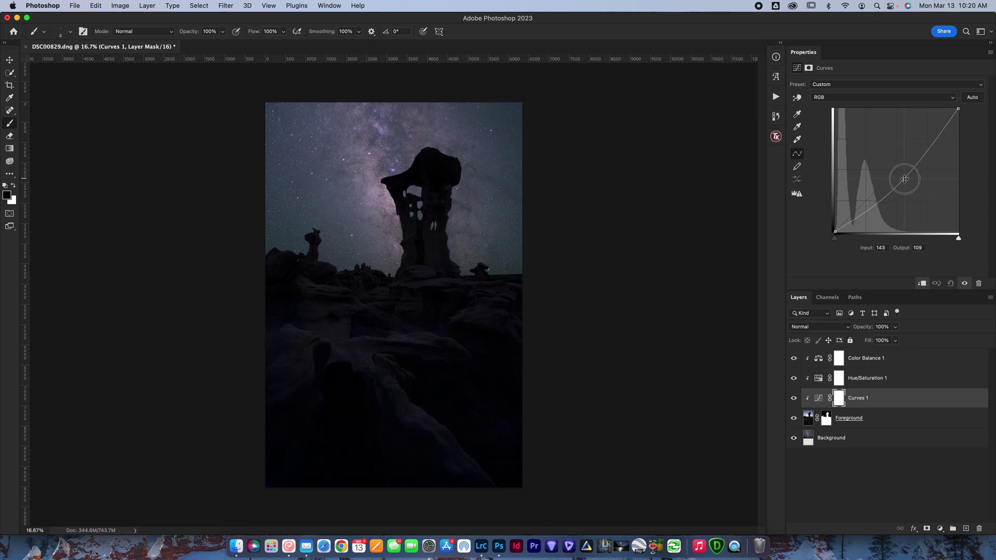
drag(905, 179, 905, 178)
click(864, 153)
drag(907, 177, 886, 156)
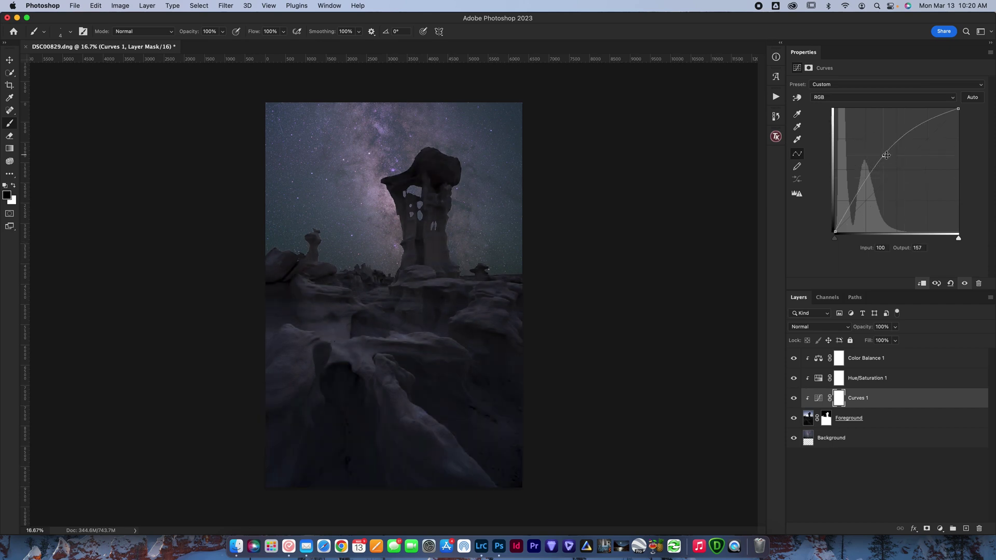
key(BackSpace)
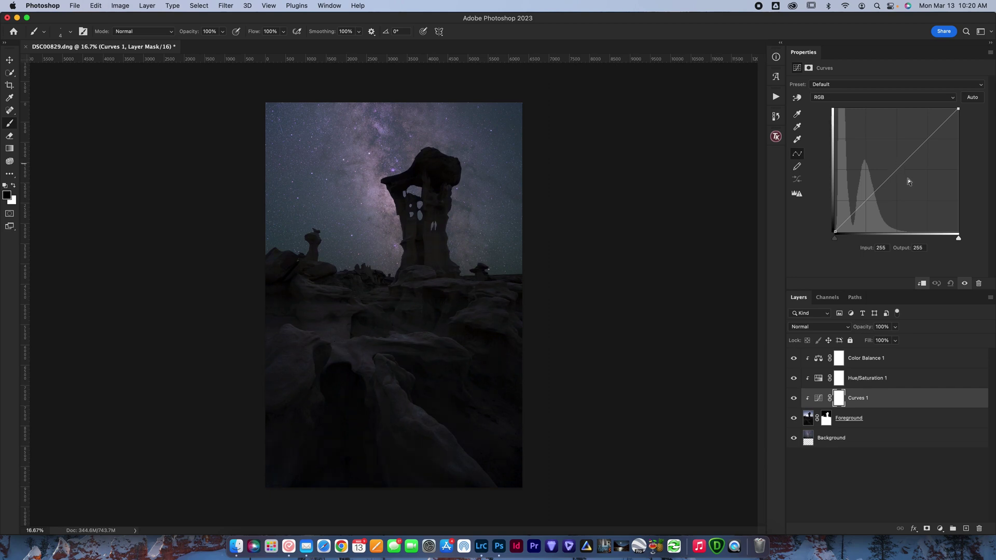
drag(900, 166, 908, 178)
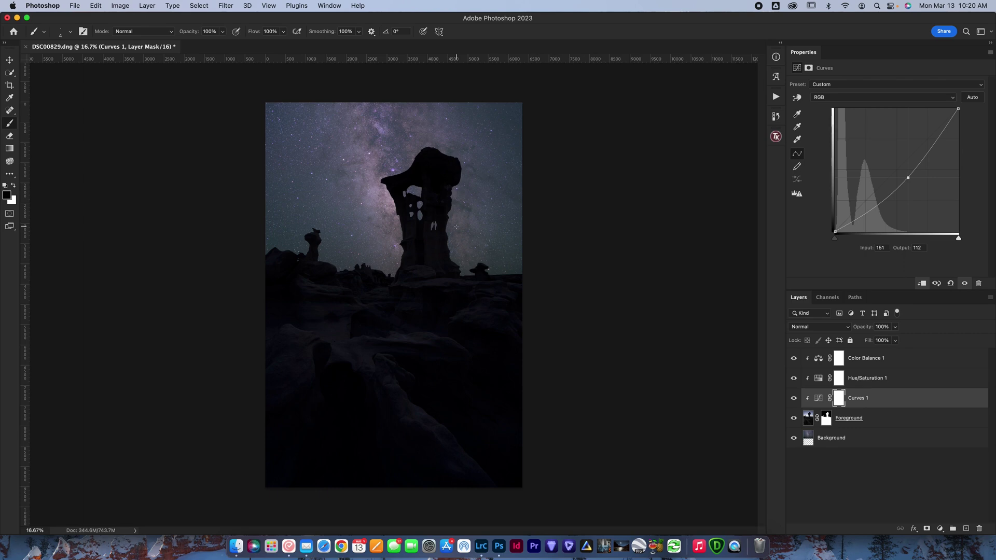
click(819, 363)
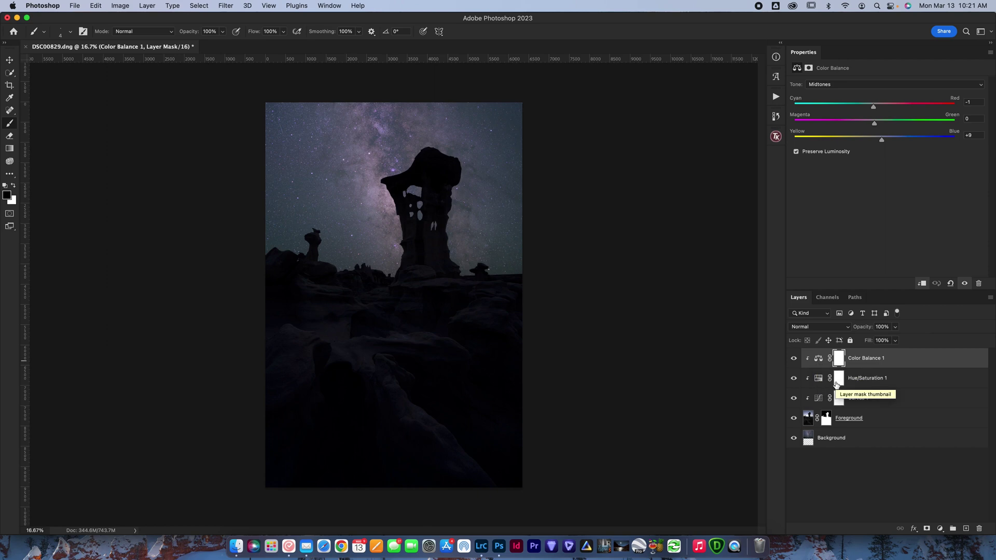
- Stamp visible layers into a new layer named Base, then revert to the Foreground state
key(super+alt+shift+e)
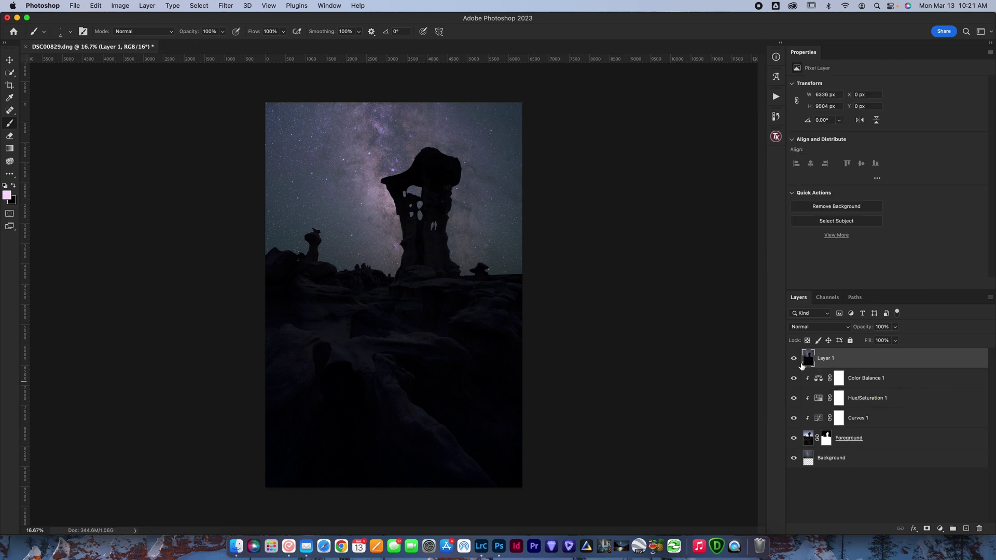
drag(794, 378, 795, 458)
double_click(824, 359)
text(Base)
key(Return)
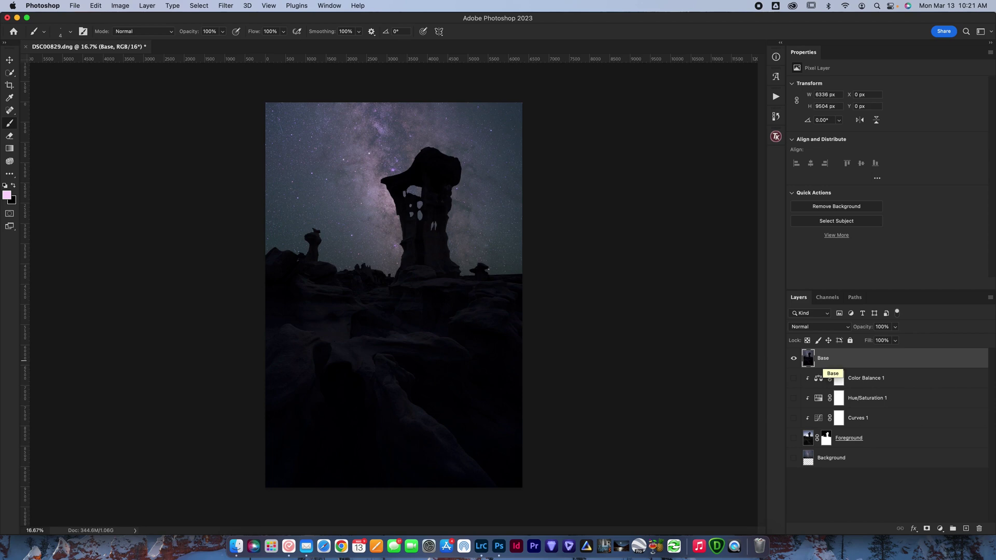
key(super+z)
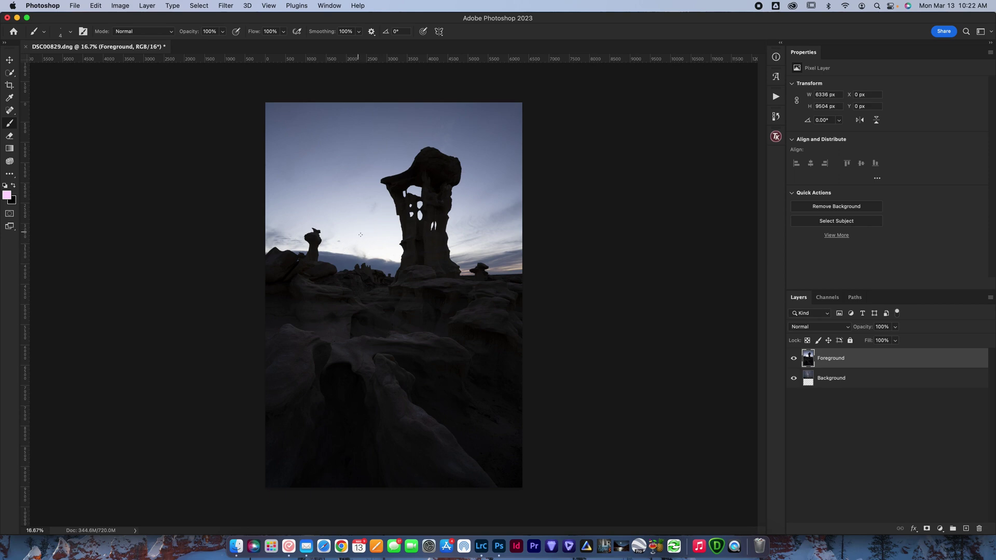
- Make a Color Range Highlights selection of the dusk sky with Fuzziness 49% and Range 92
click(209, 5)
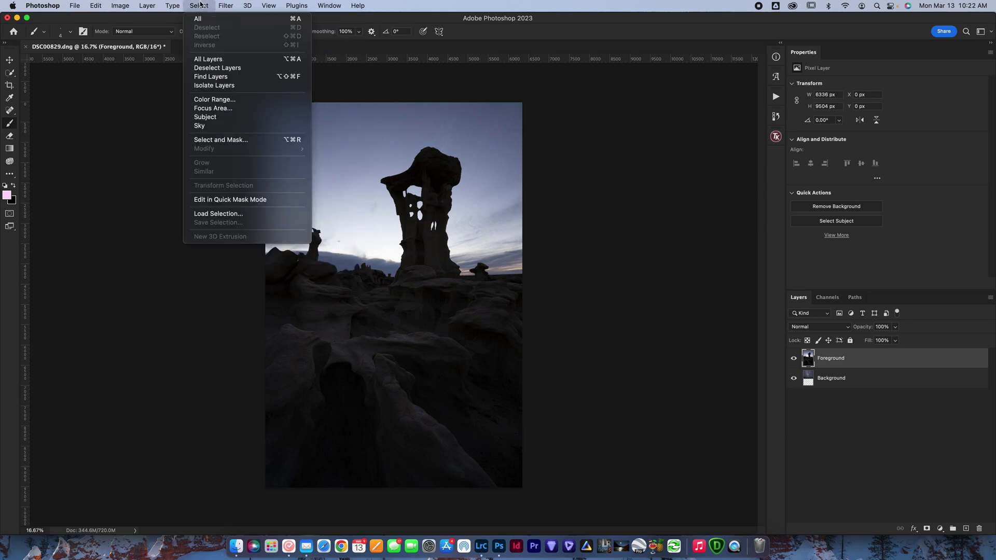
click(231, 104)
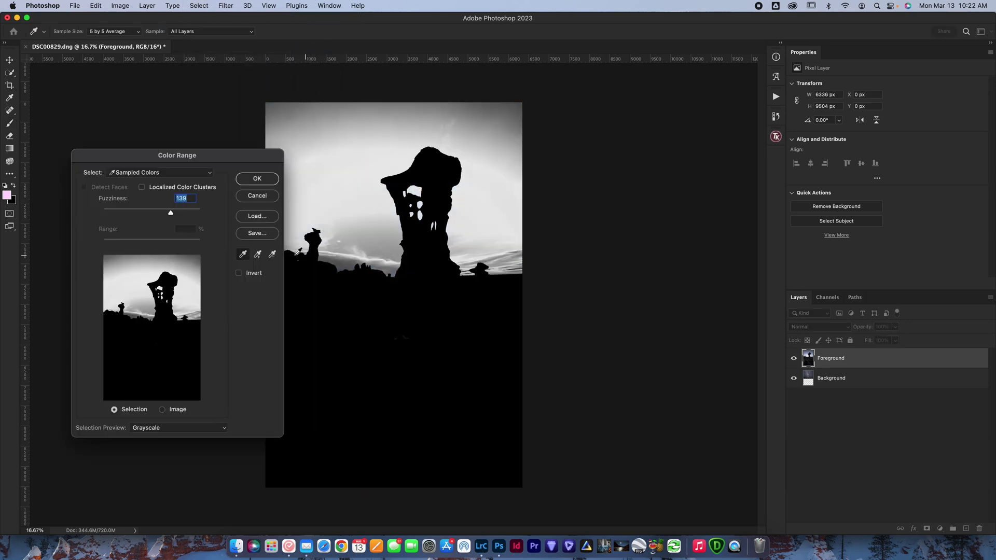
drag(224, 159, 733, 156)
click(696, 171)
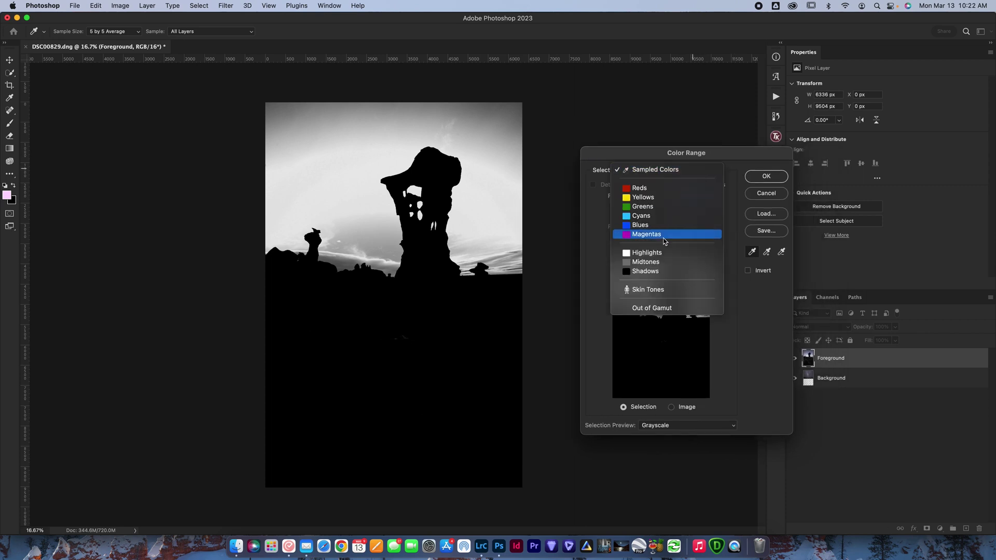
click(655, 253)
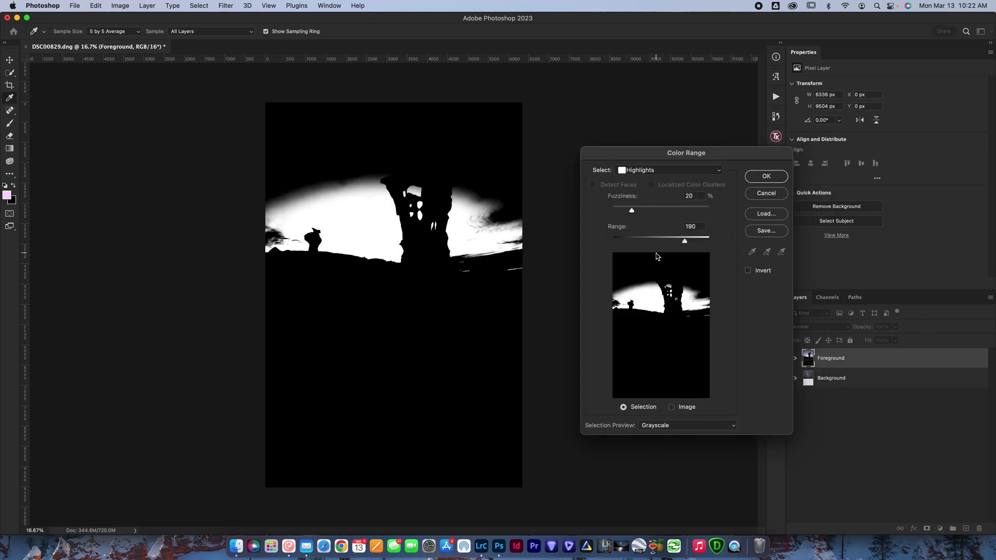
drag(669, 240, 639, 240)
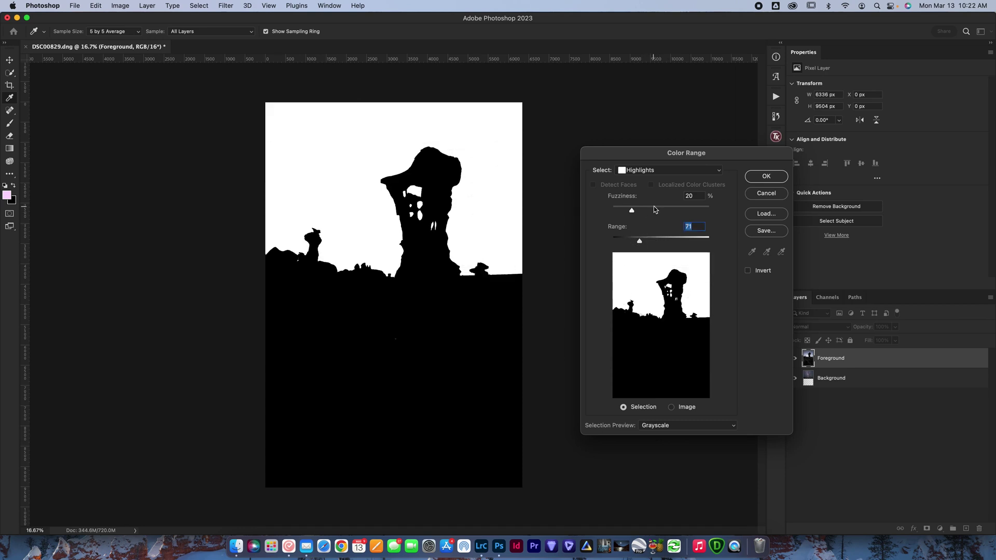
drag(653, 207, 647, 243)
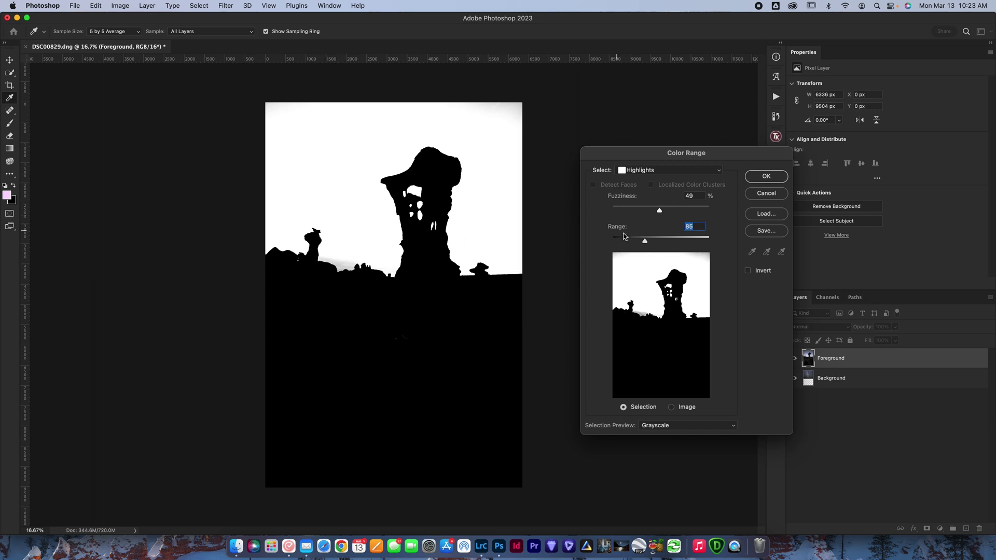
mouse_move(646, 243)
mouse_down()
mouse_move(630, 242)
mouse_move(650, 246)
mouse_up()
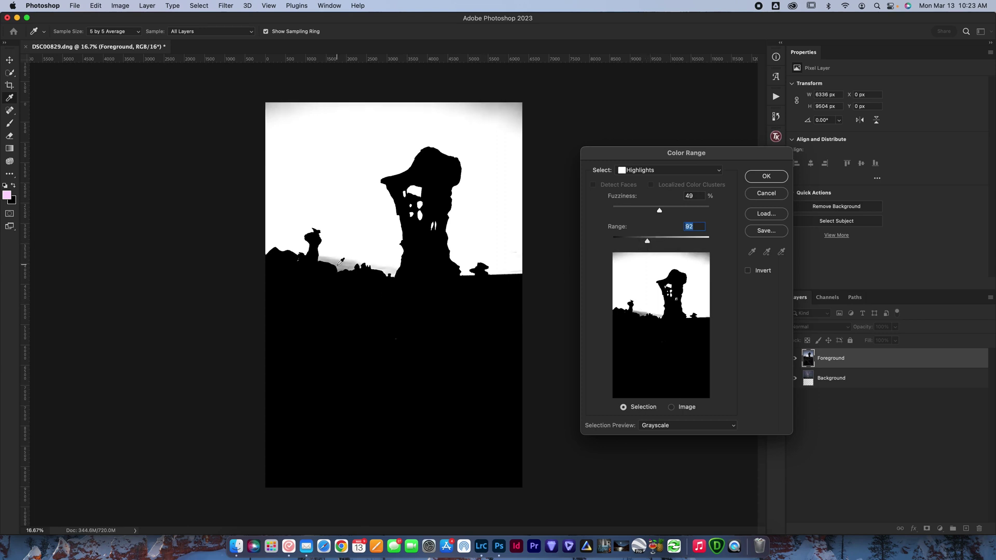
click(778, 177)
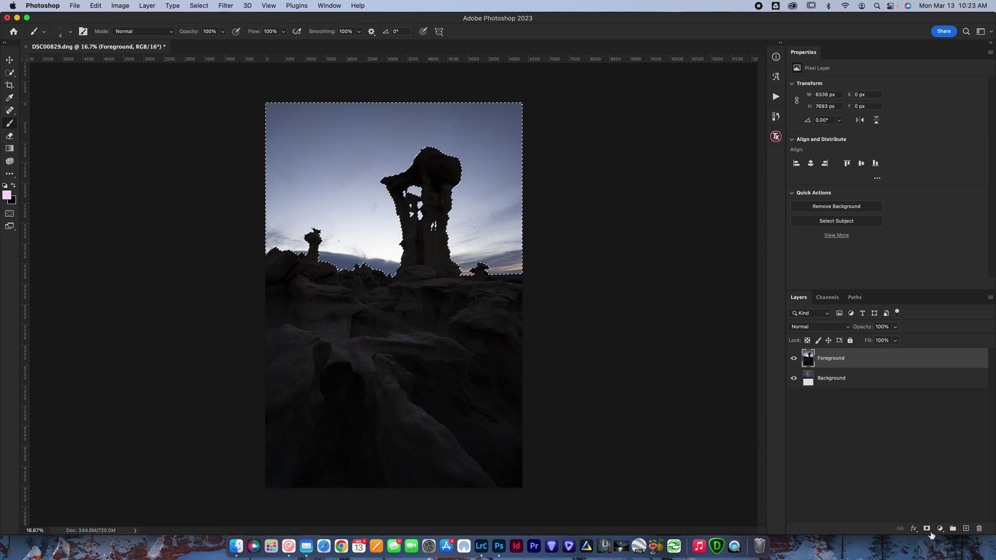
- Add an inverted layer mask from the sky selection so the rocks show over the Milky Way
click(927, 530)
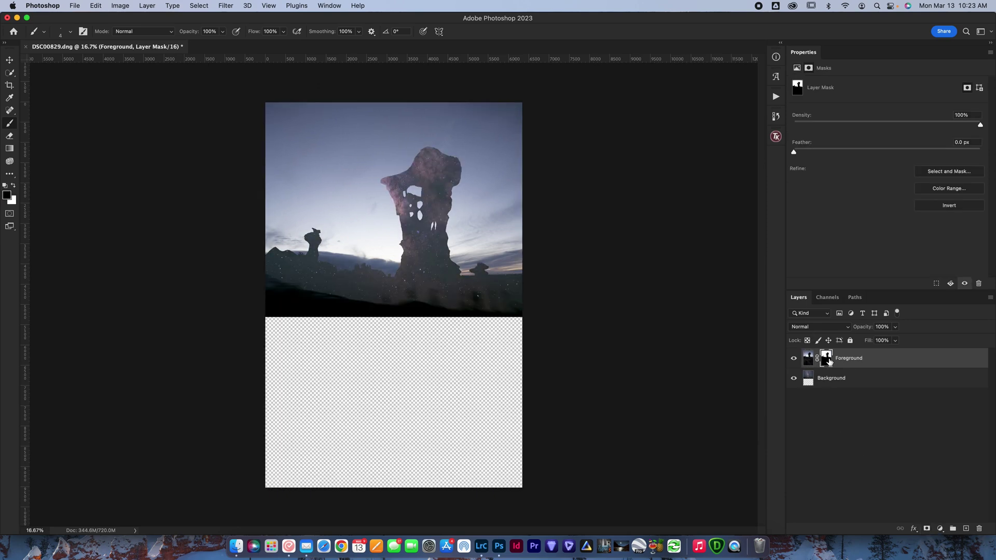
key(super+i)
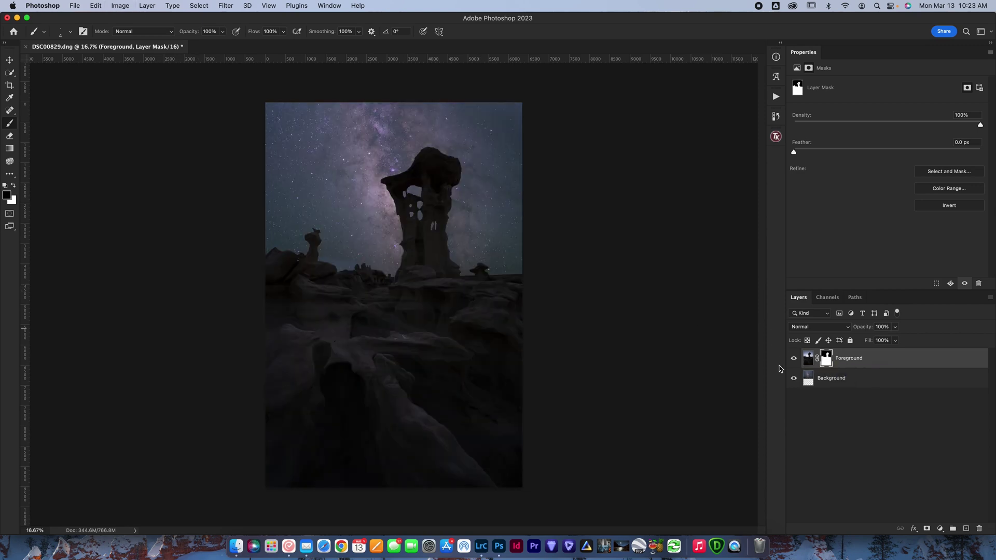
click(794, 359)
click(793, 359)
scroll(350, 261, up, 10)
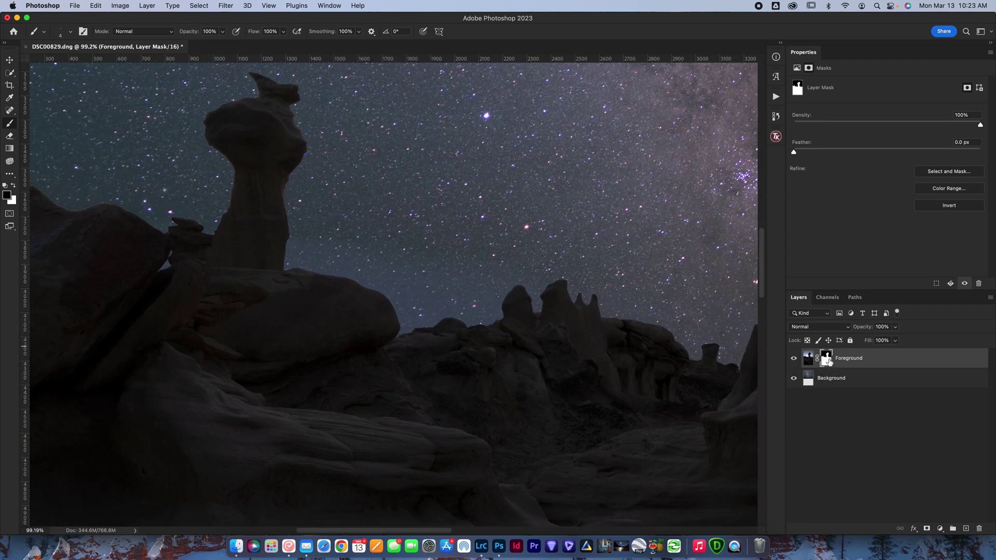
- Show the Foreground mask on its own and set a 600 px brush in Overlay mode
alt+click(829, 362)
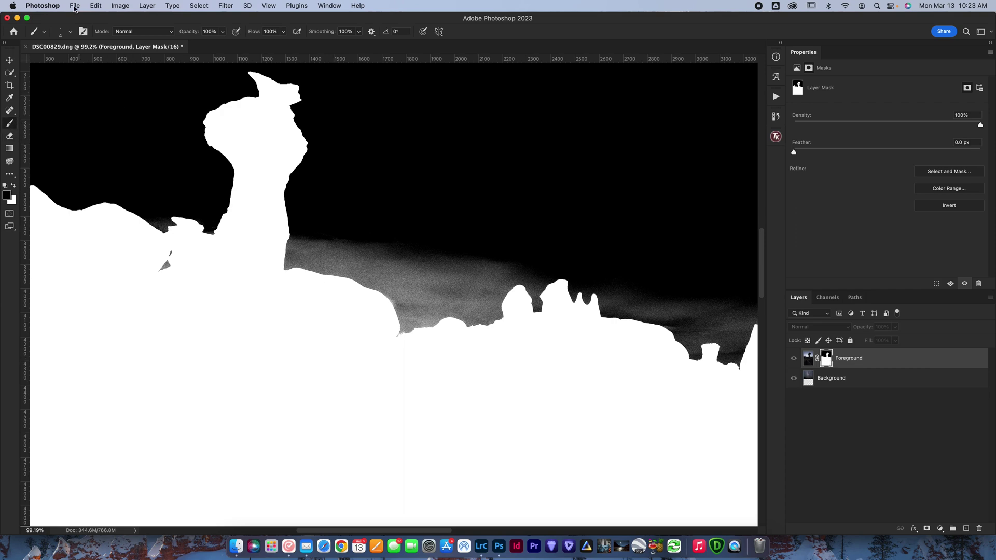
click(71, 34)
click(97, 37)
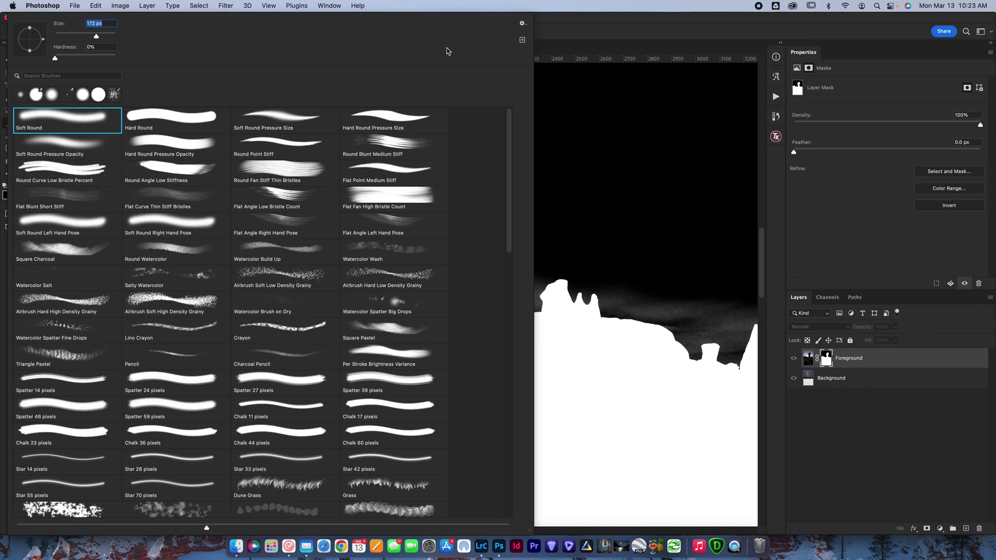
click(567, 24)
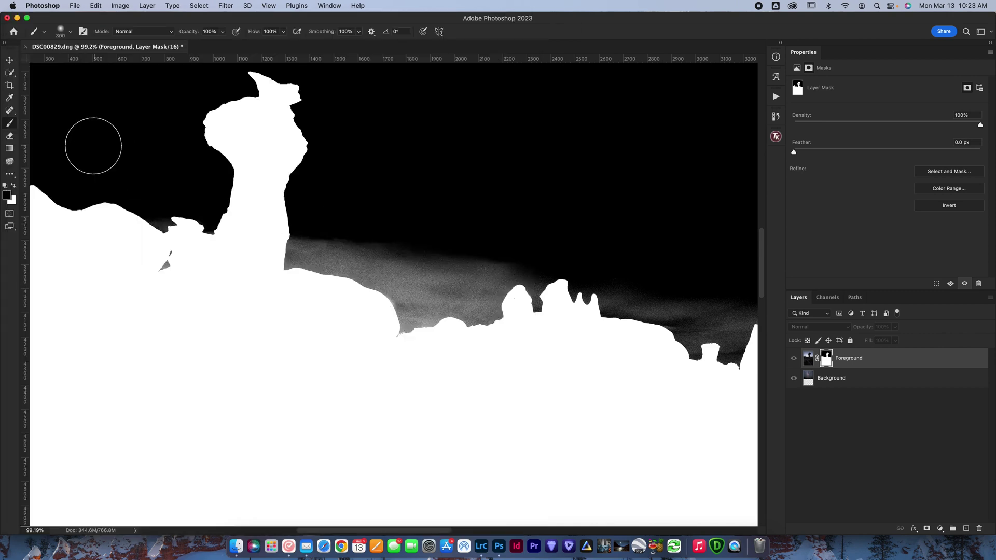
key(bracketright)
key(bracketright)
key(bracketright)
key(bracketright)
key(bracketright)
key(bracketright)
key(bracketleft)
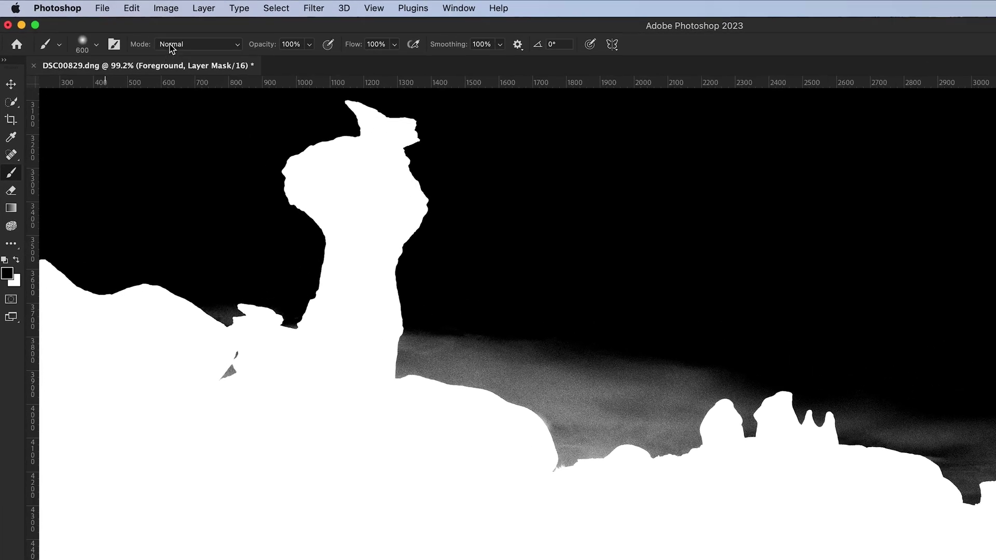
click(172, 46)
click(179, 249)
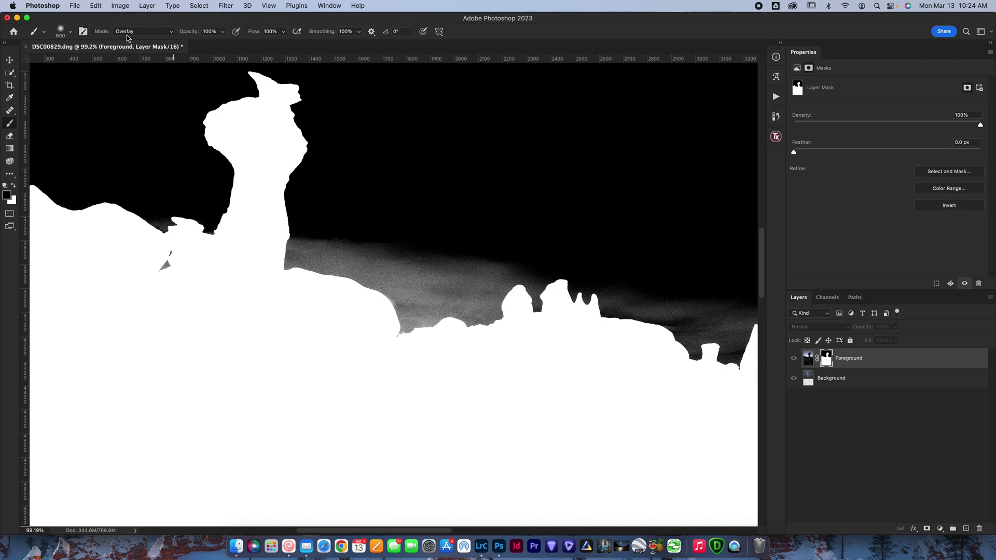
- Paint black over the grey sky bands between and beside the rock edges
mouse_move(290, 240)
mouse_down()
mouse_move(649, 340)
mouse_move(538, 313)
mouse_move(424, 317)
mouse_move(369, 306)
mouse_move(289, 256)
mouse_up()
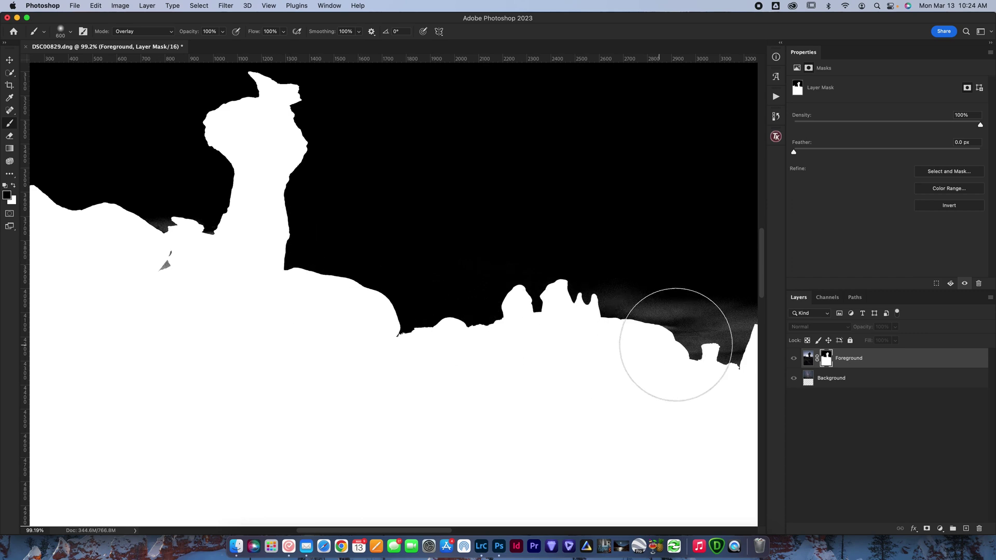
drag(677, 344, 484, 307)
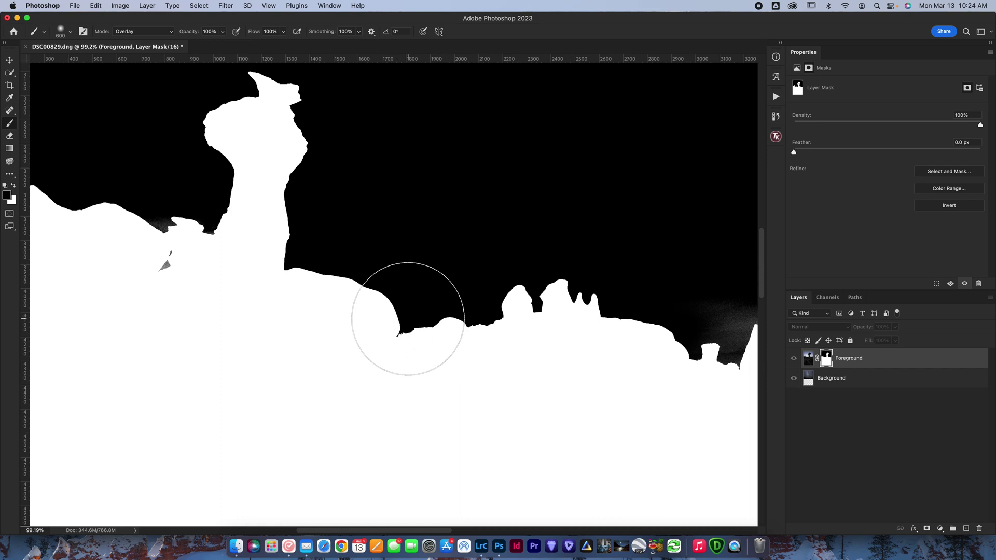
drag(550, 318, 301, 265)
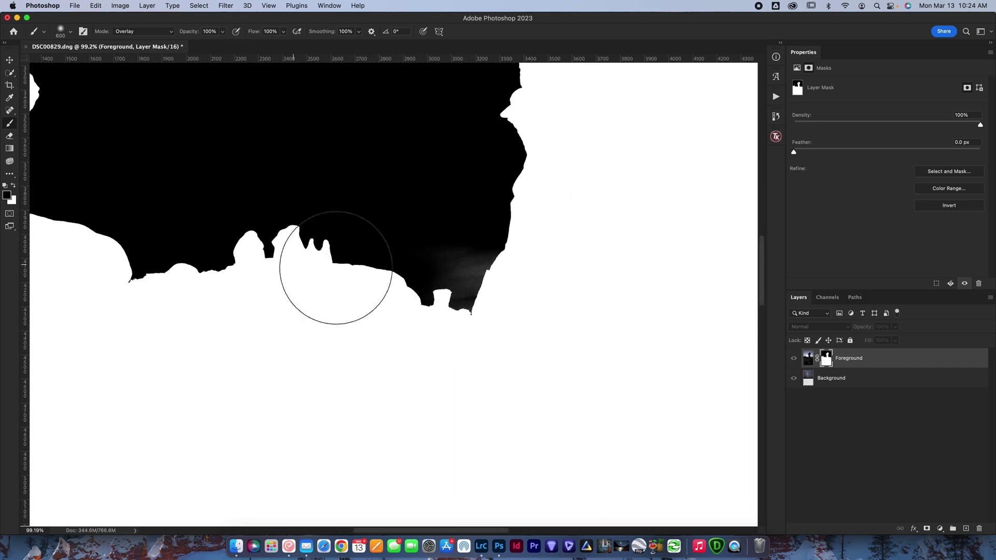
drag(465, 283, 529, 282)
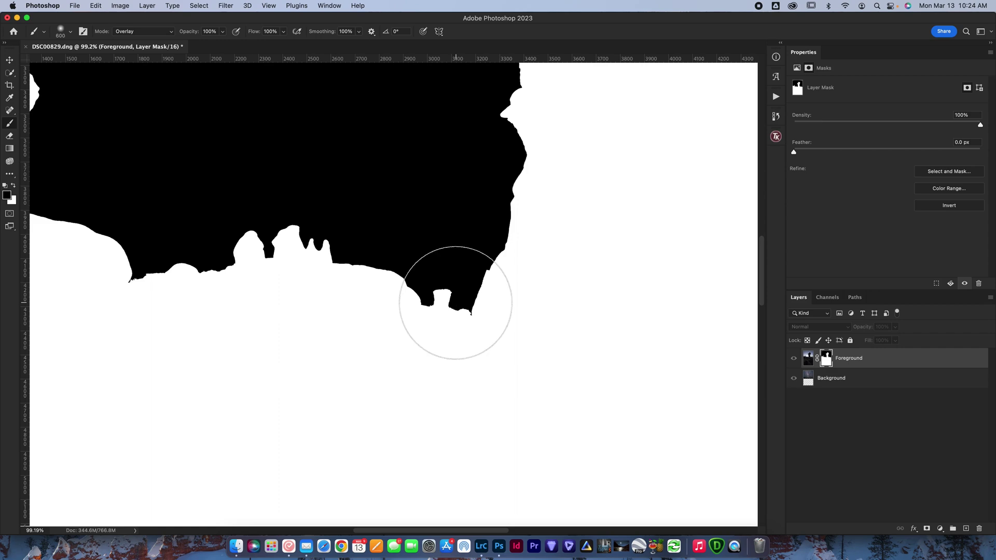
scroll(358, 262, left, 10)
scroll(358, 262, up, 2)
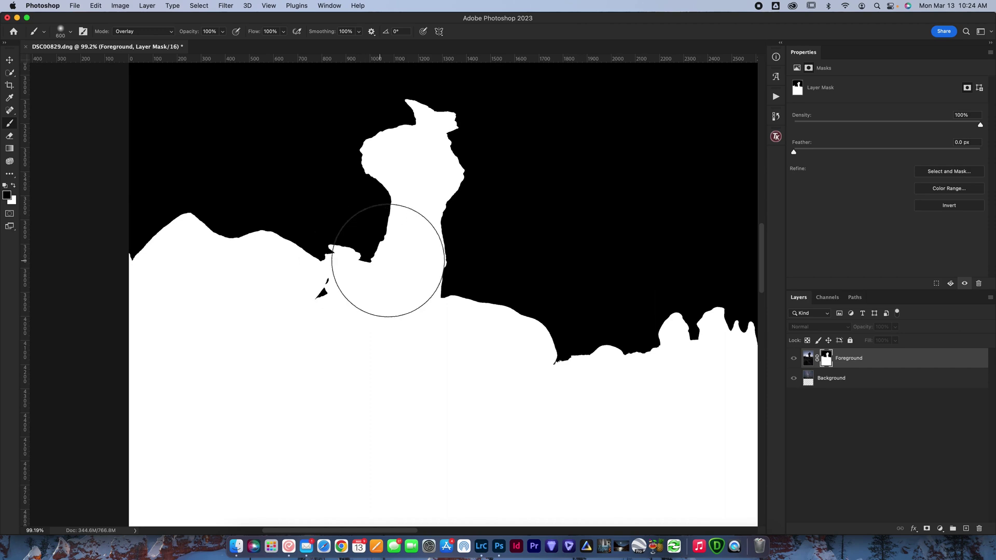
scroll(444, 273, right, 5)
scroll(444, 274, up, 3)
scroll(497, 238, right, 5)
scroll(497, 239, up, 2)
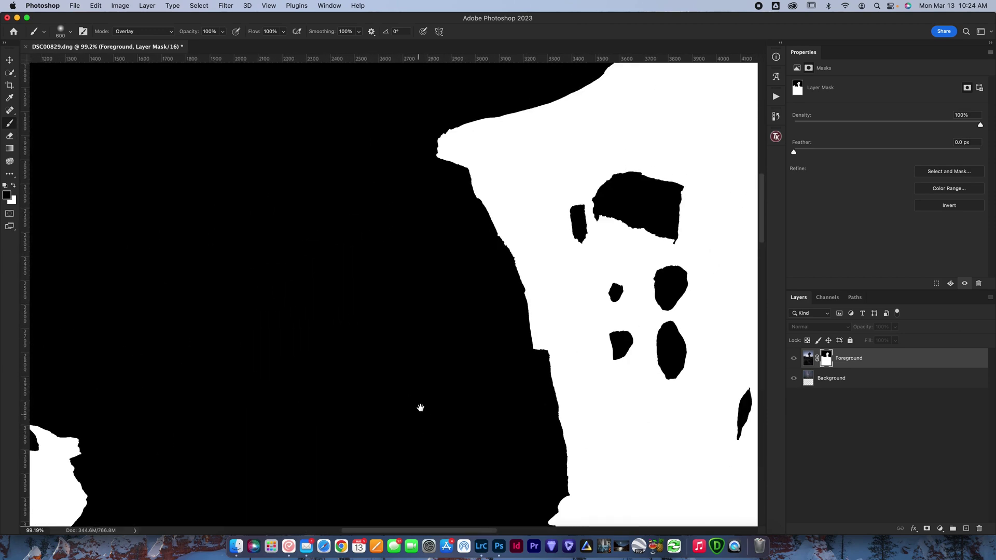
scroll(553, 179, right, 10)
scroll(553, 179, up, 3)
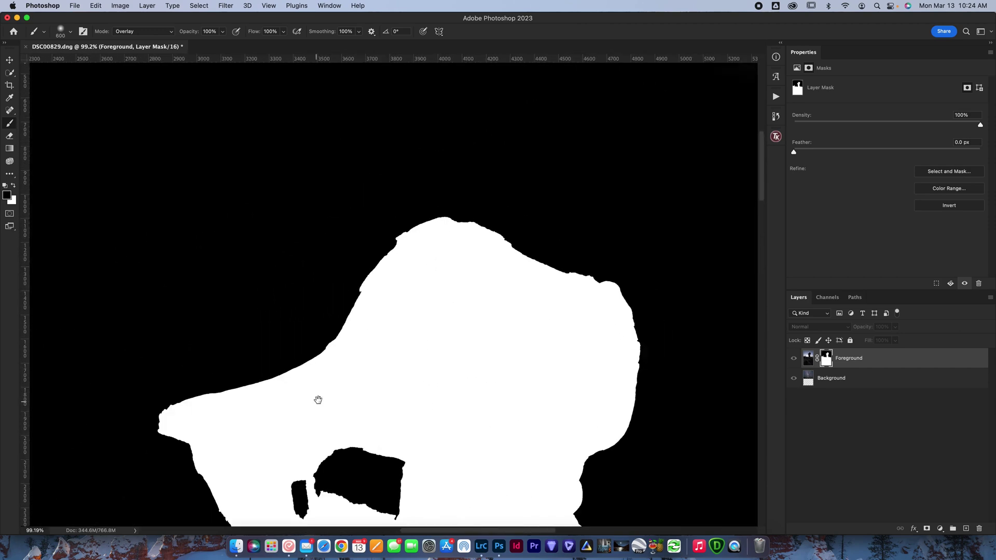
scroll(49, 96, down, 8)
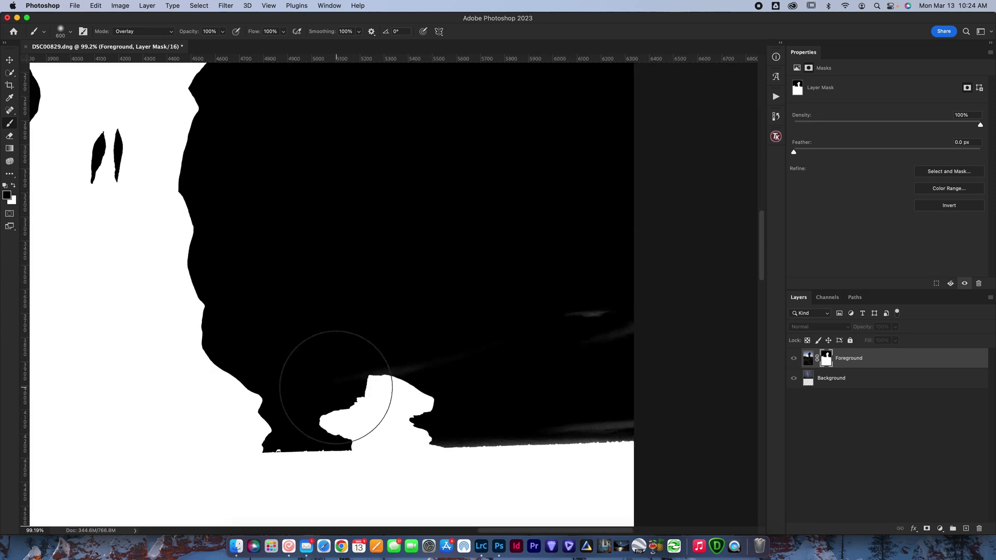
- Paint the leftover grey sky streaks black, then paint white over faint grey ground streaks
mouse_move(334, 389)
mouse_down()
mouse_move(622, 326)
mouse_move(674, 329)
mouse_up()
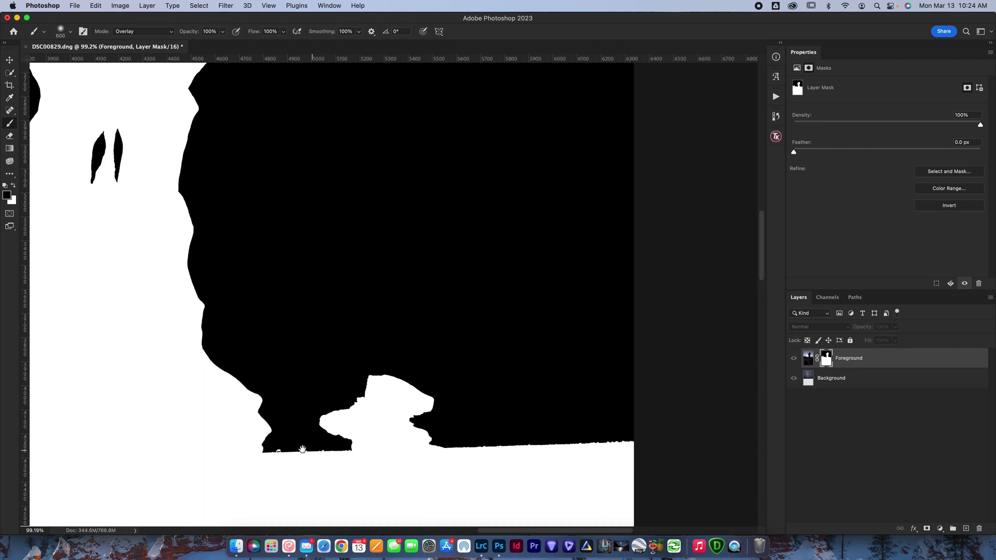
scroll(689, 182, down, 5)
scroll(648, 171, left, 10)
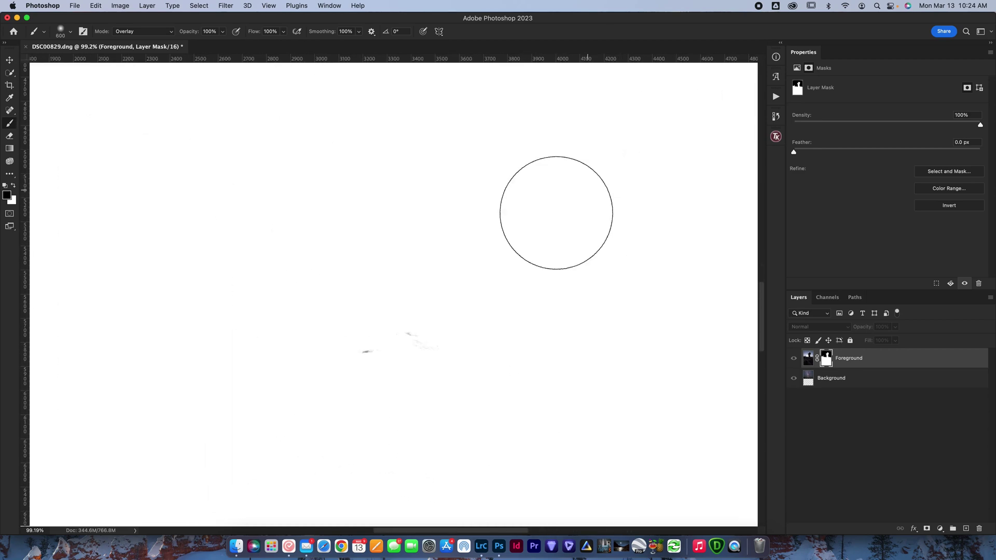
key(x)
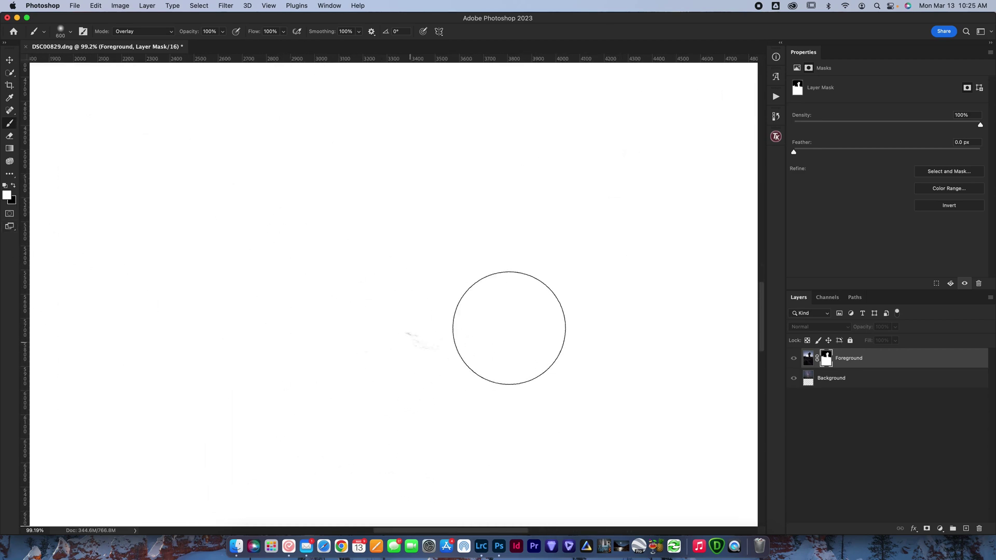
drag(509, 325, 387, 358)
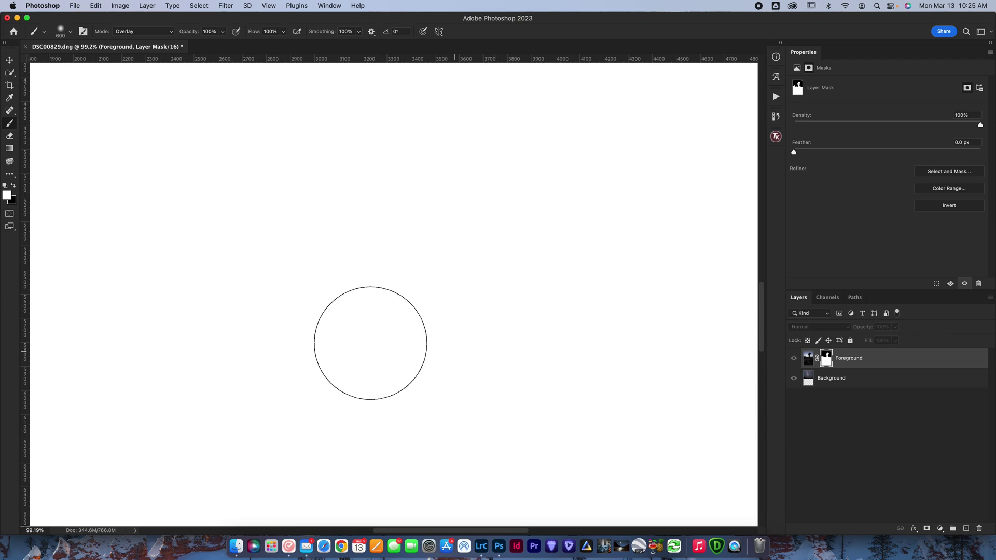
- With a larger Normal-mode black brush, paint the mask's grey top edge black, undoing a stray stroke
click(139, 31)
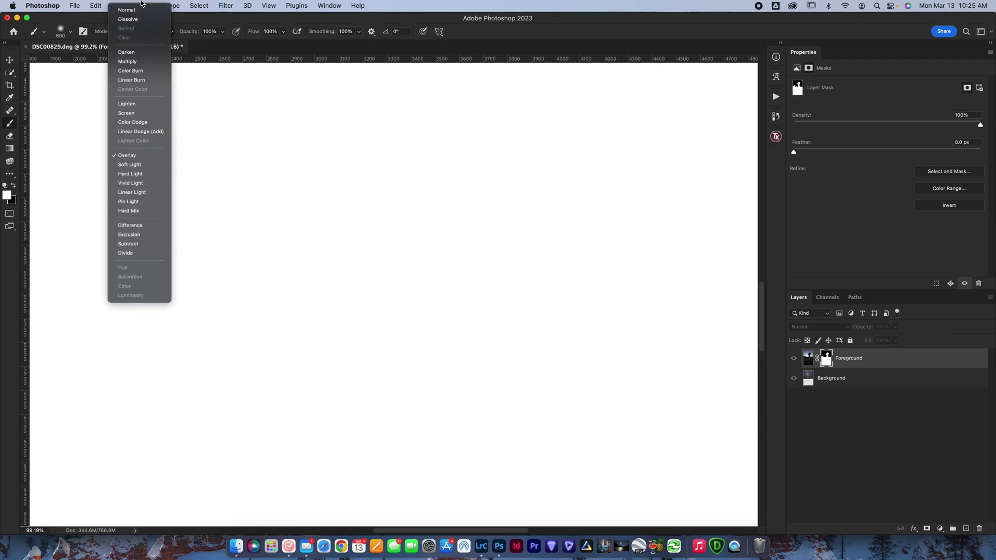
click(139, 9)
key(super+minus)
key(super+minus)
key(super+minus)
key(super+minus)
key(super+minus)
key(super+minus)
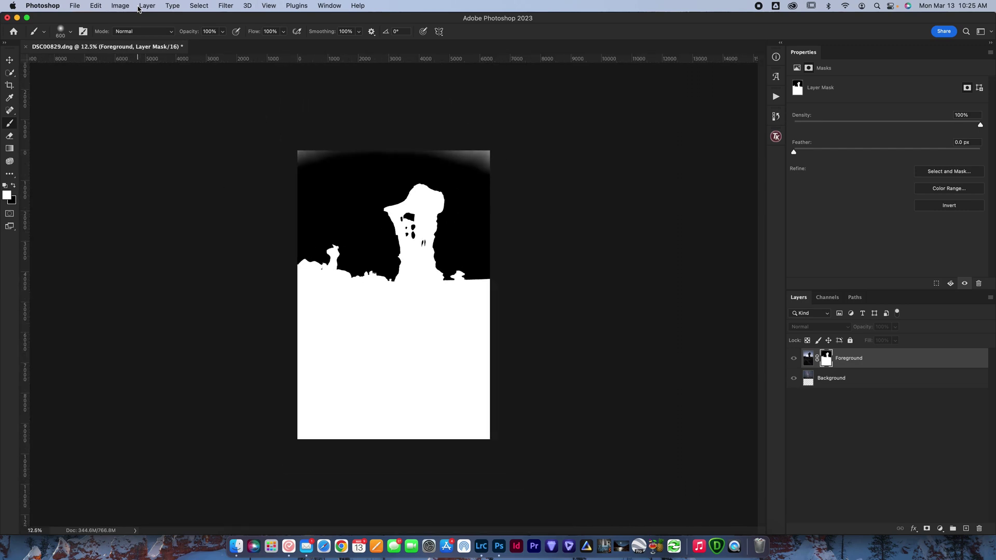
click(13, 186)
key(bracketright)
key(bracketright)
key(bracketright)
key(bracketright)
key(bracketright)
key(bracketright)
mouse_move(314, 151)
mouse_down()
mouse_move(478, 147)
mouse_move(512, 164)
mouse_up()
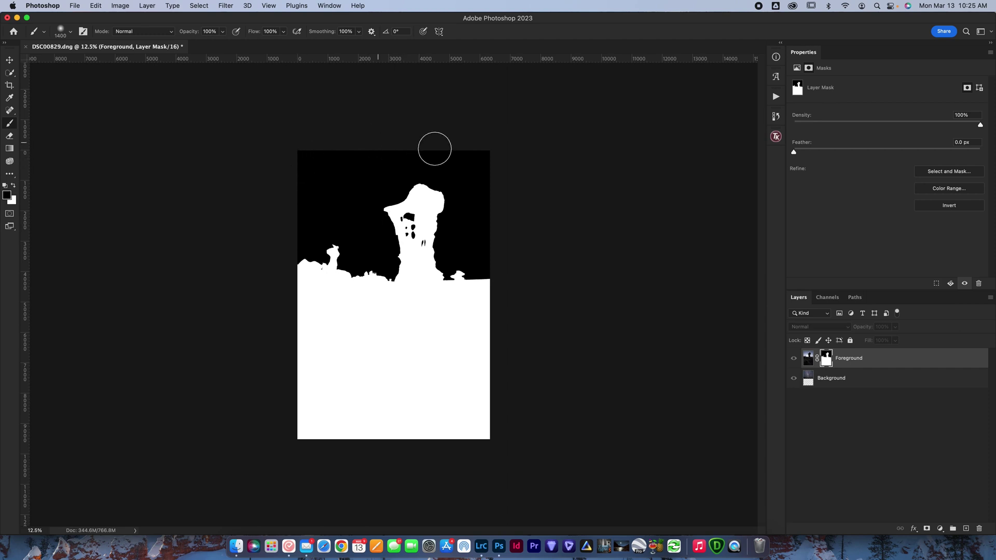
mouse_move(311, 242)
mouse_down()
mouse_move(347, 262)
mouse_move(314, 257)
mouse_up()
key(super+z)
- Back in photo view, compare the rock edges and overhang tip against the Milky Way by toggling Foreground
click(809, 358)
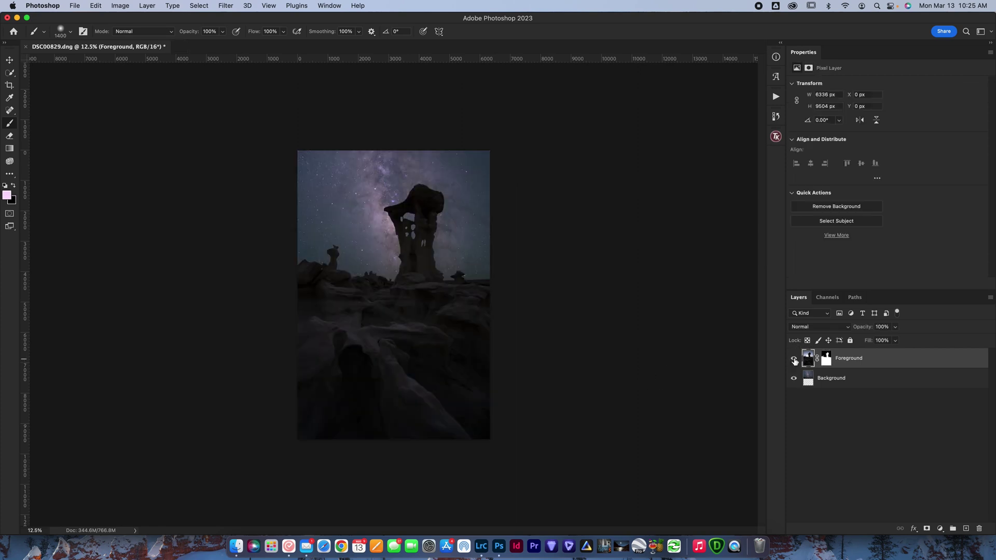
click(794, 358)
click(794, 358)
drag(490, 258, 540, 258)
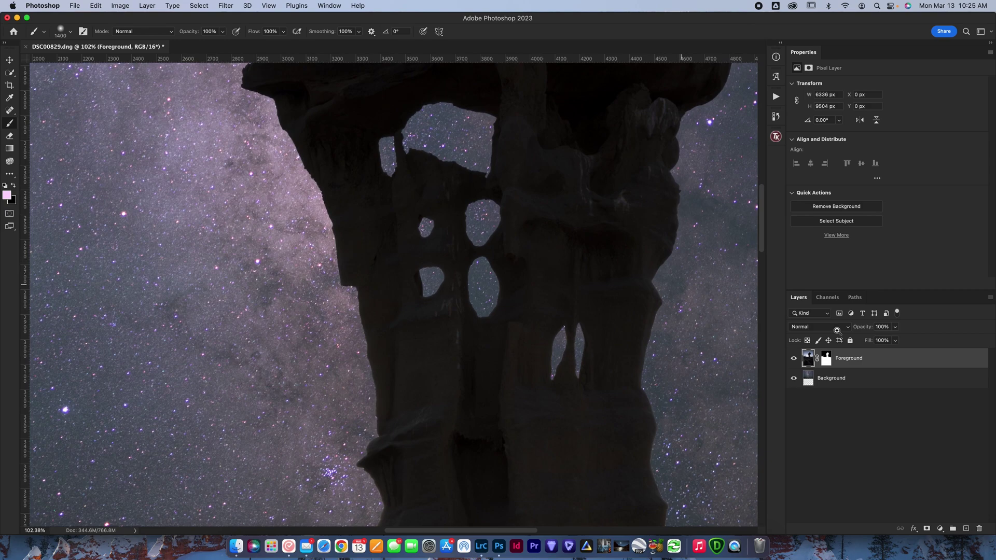
click(796, 359)
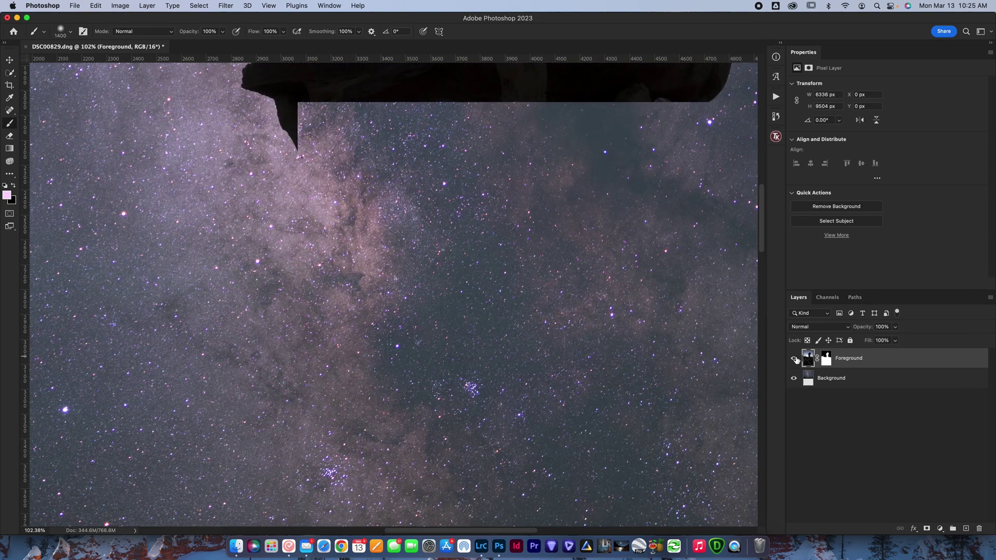
click(796, 359)
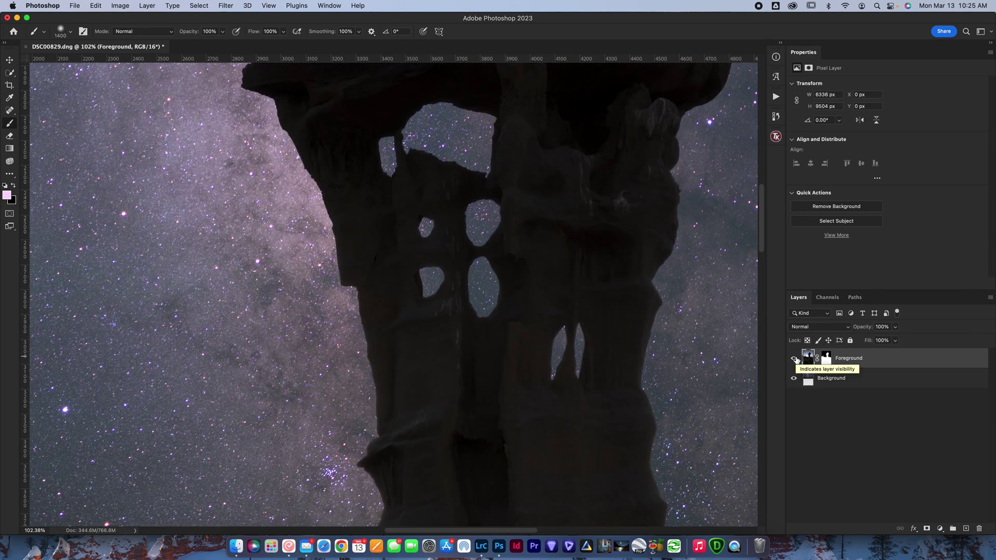
drag(451, 349, 467, 367)
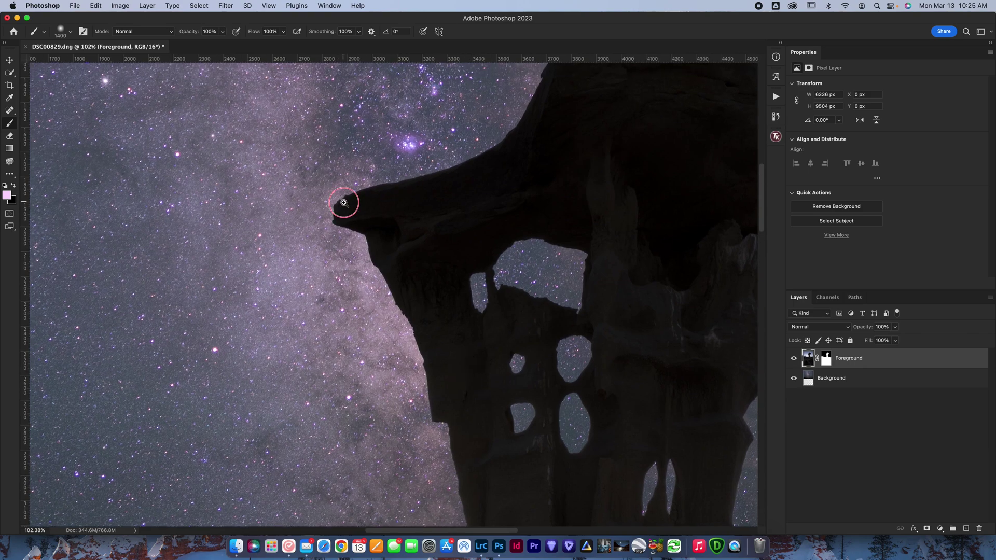
drag(345, 205, 378, 207)
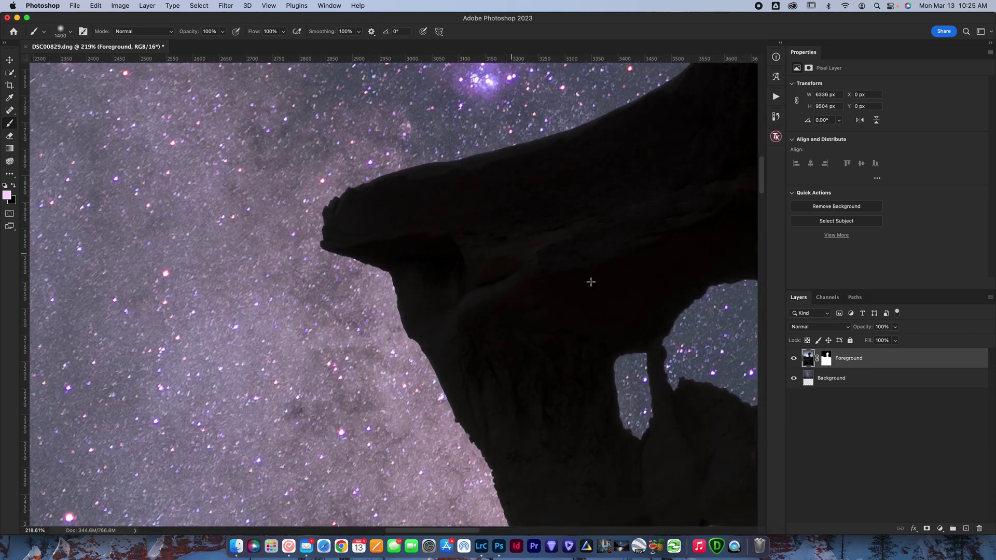
click(793, 358)
click(794, 358)
drag(478, 346, 391, 300)
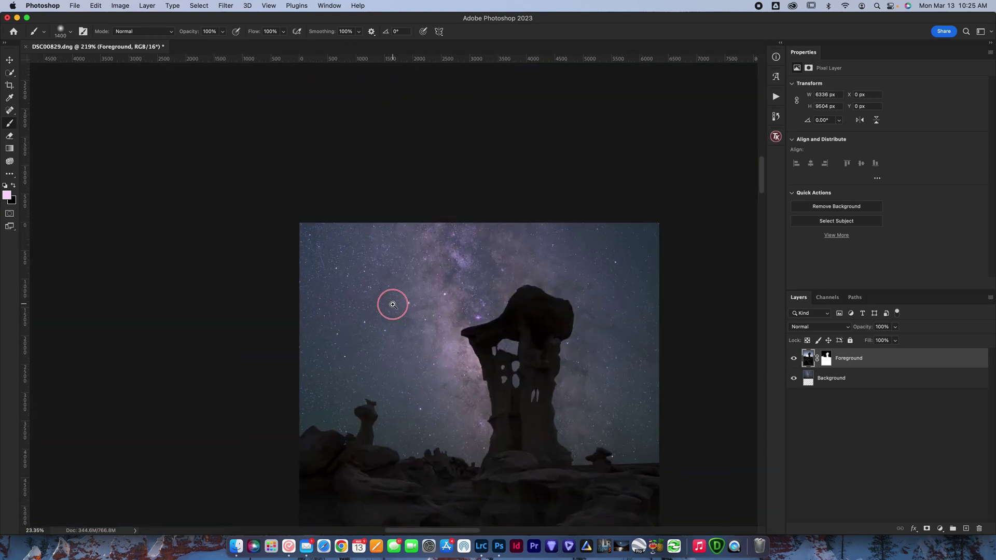
scroll(392, 242, down, 2)
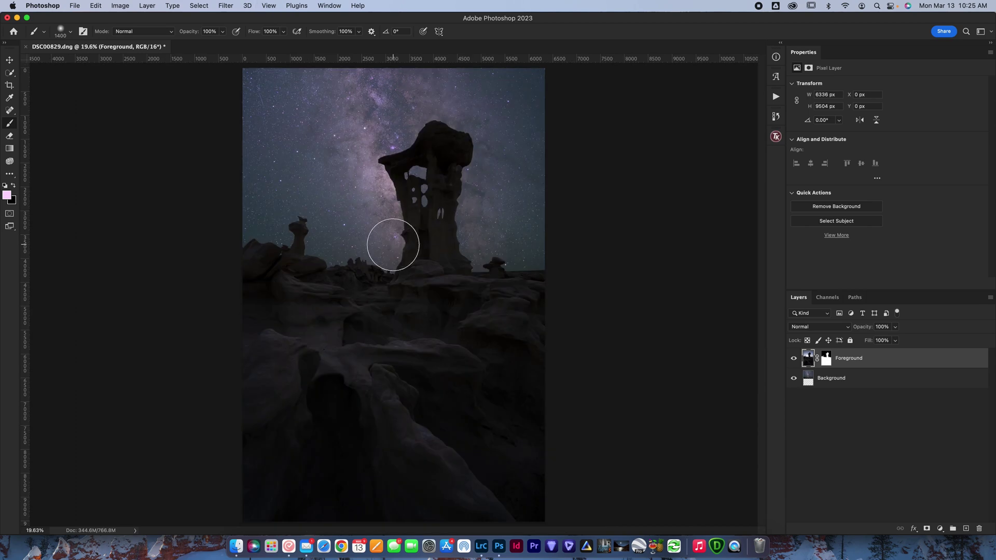
- Add Hue/Saturation, Color Balance and Curves adjustment layers above Foreground
click(941, 529)
click(943, 535)
click(943, 535)
click(953, 411)
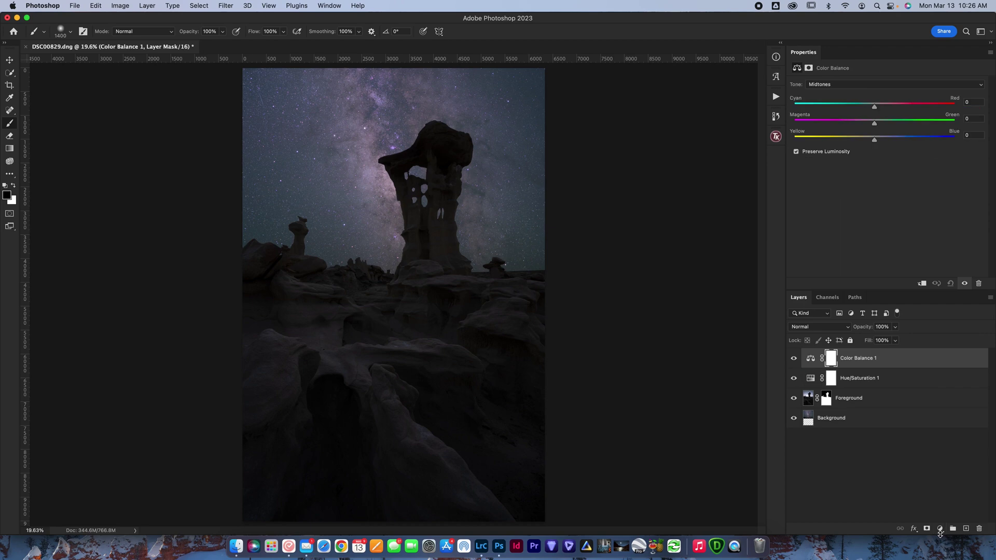
click(941, 534)
click(950, 368)
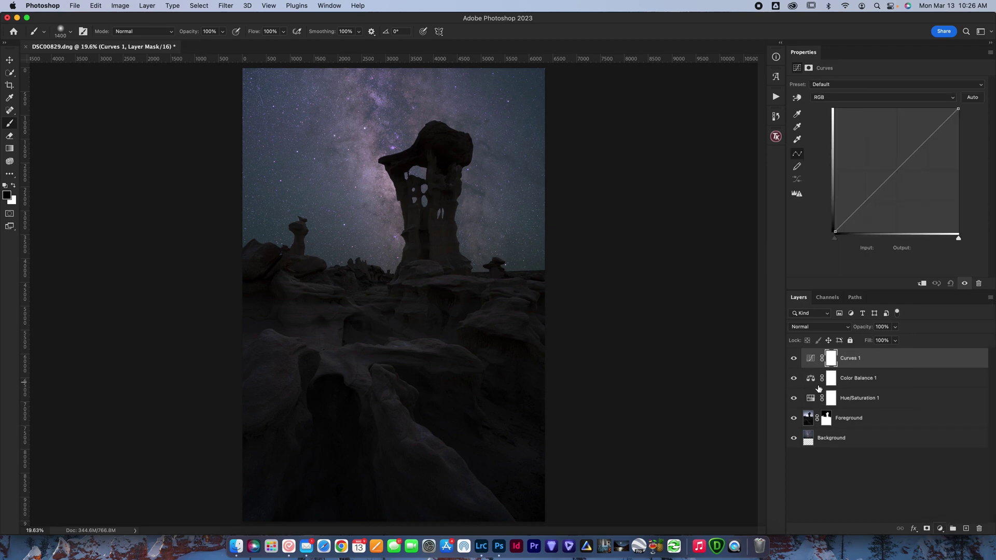
- Clip all three adjustments to Foreground, shift Yellow/Blue toward blue, and pull the curve to Input 146, Output 111
click(814, 399)
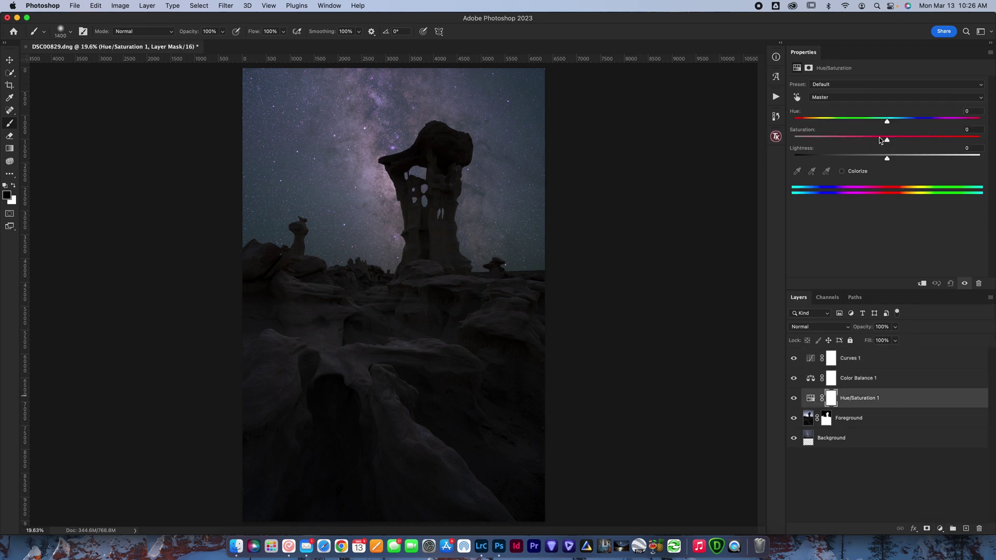
click(922, 283)
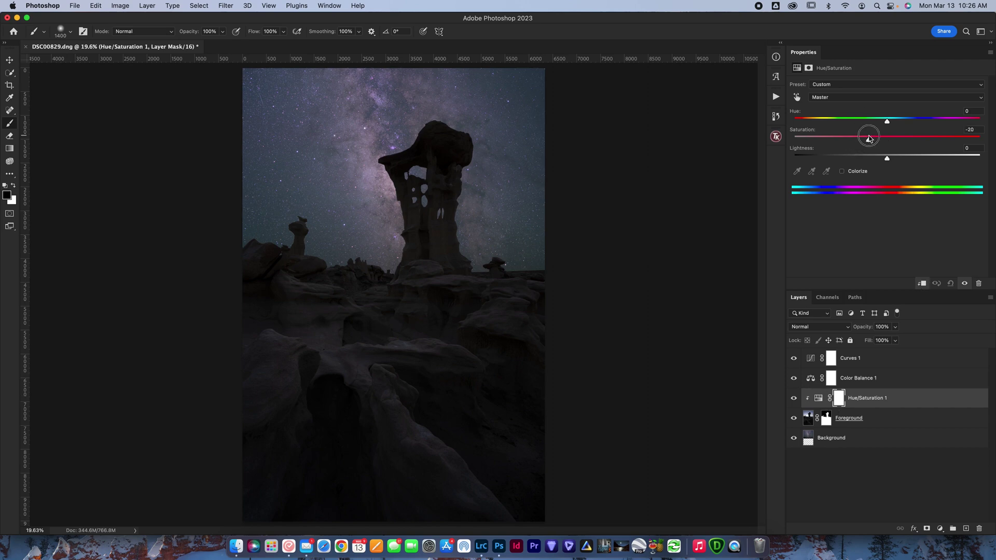
click(811, 379)
click(922, 283)
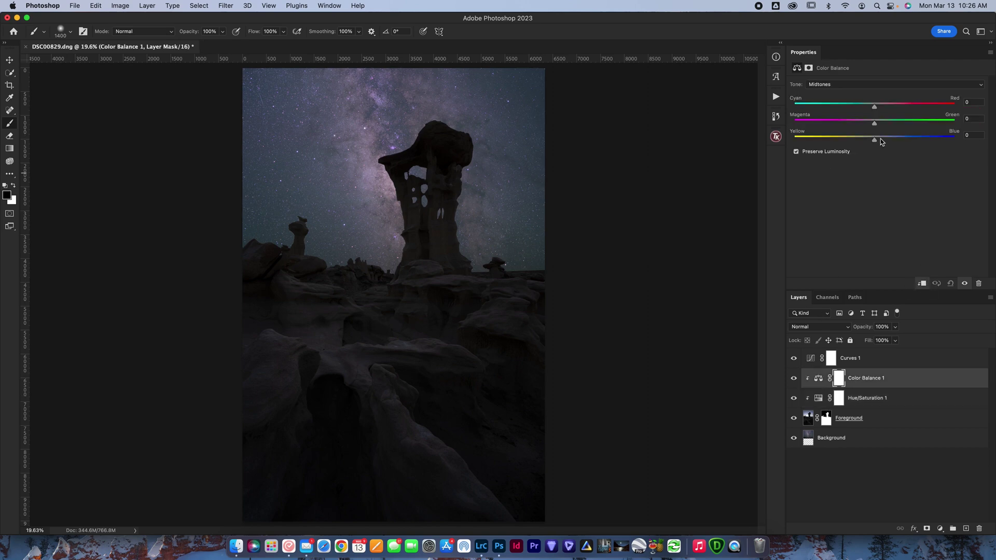
drag(874, 139, 881, 139)
click(811, 358)
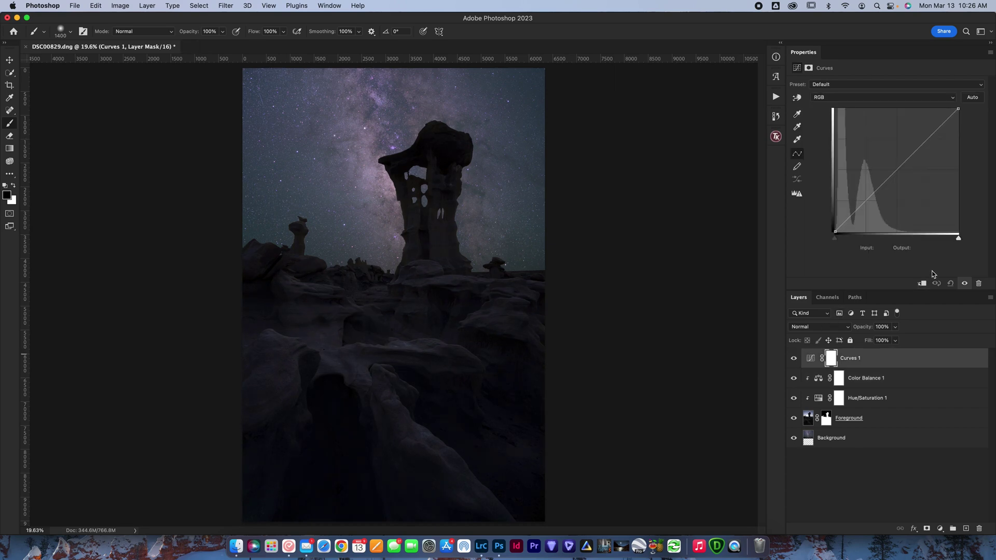
click(922, 283)
drag(898, 170, 906, 178)
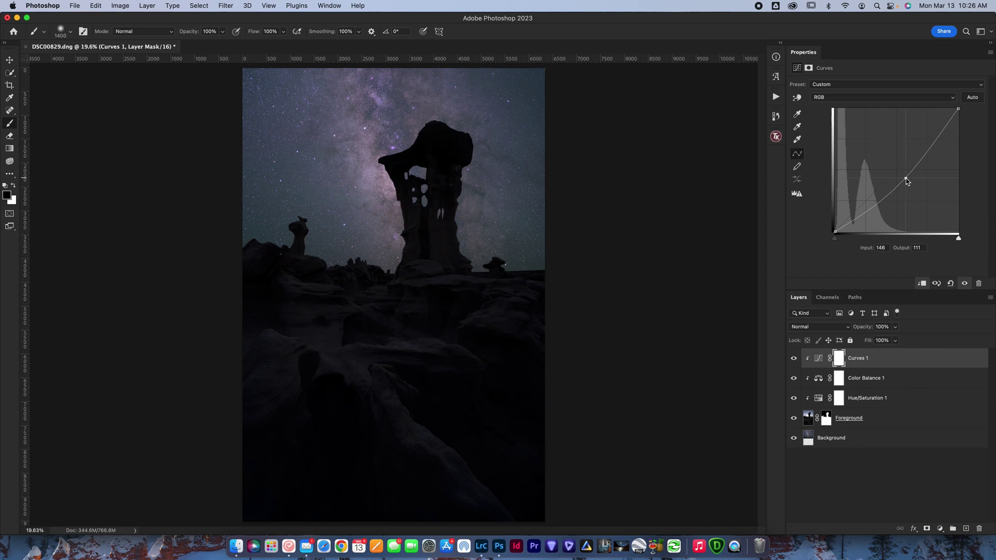
- Stamp visible with Cmd+Opt+Shift+E and rename the resulting layer to Base
key(alt+shift+super+e)
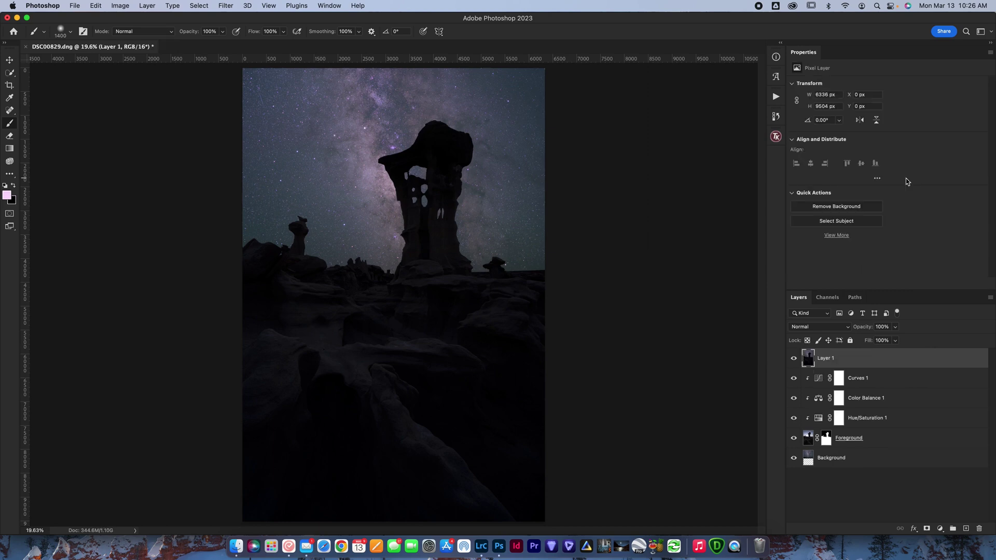
double_click(823, 358)
text(Base)
key(Return)
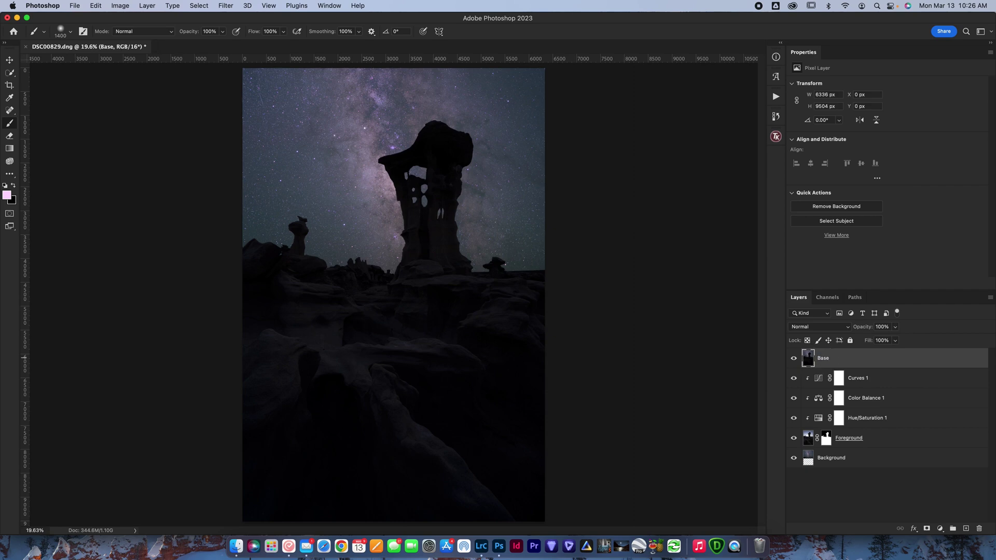